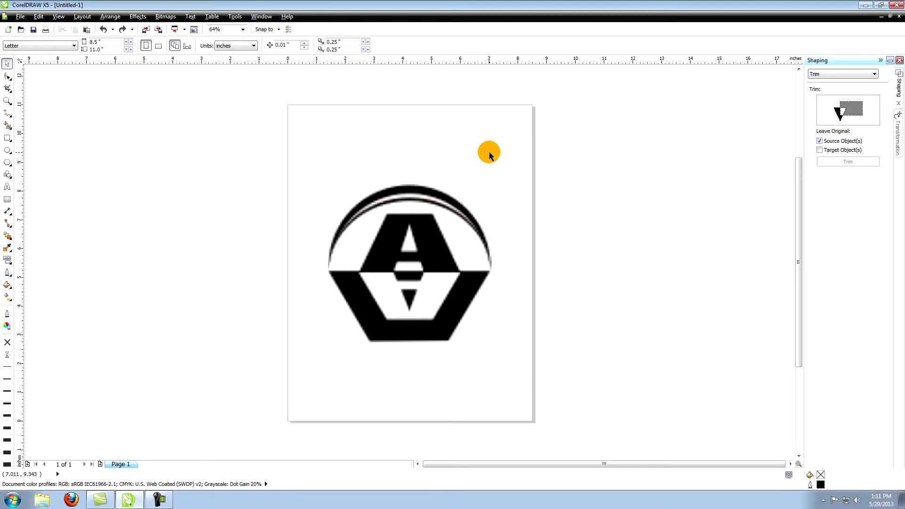
- Select the imported logo bitmap on the page
{"action": "left_click", "coordinate": [418, 219]}
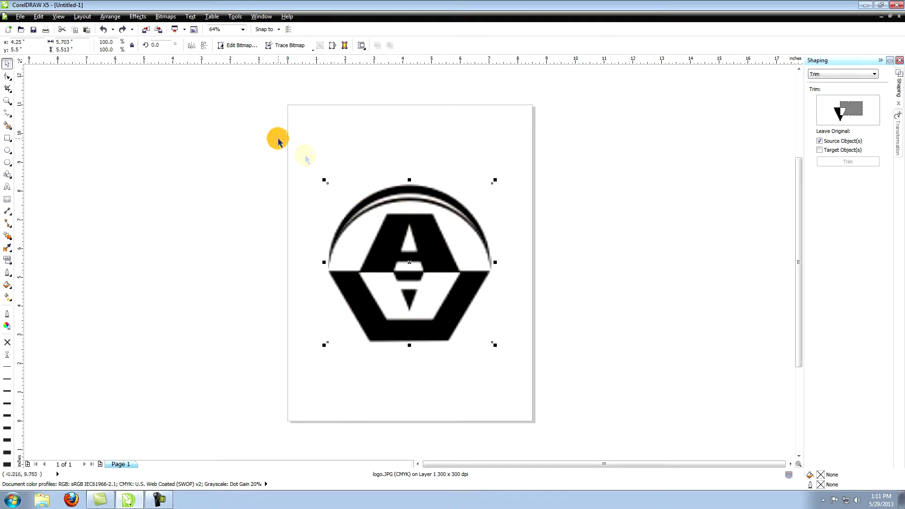
- Lighten the logo bitmap to grey by setting Hue/Saturation/Lightness Lightness to 50
{"action": "left_click", "coordinate": [138, 17]}
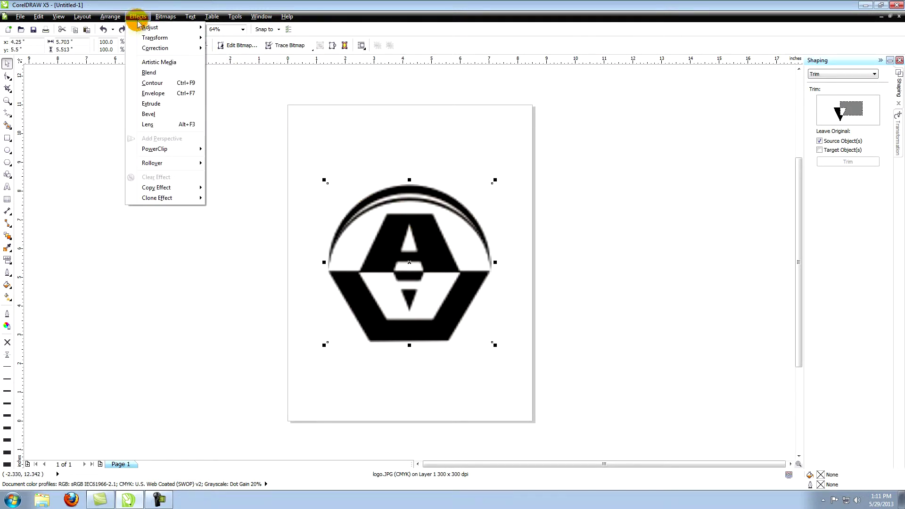
{"action": "mouse_move", "coordinate": [142, 27]}
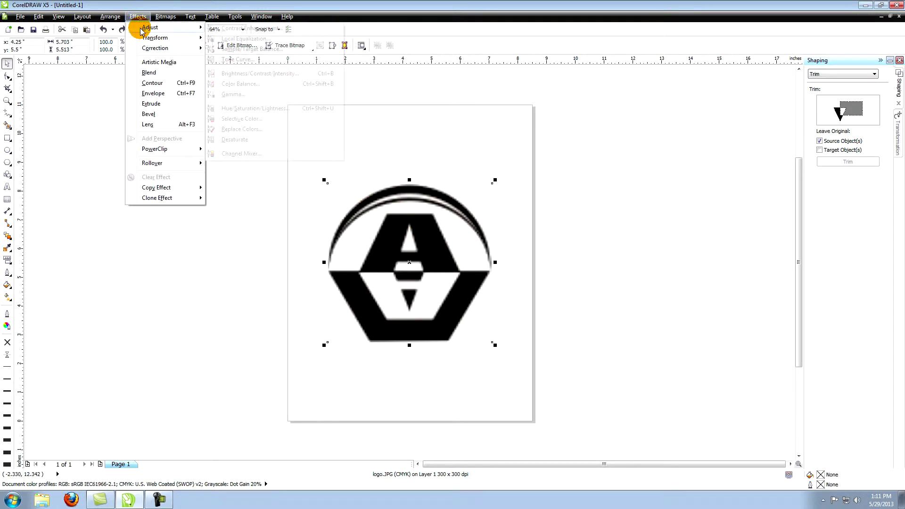
{"action": "left_click", "coordinate": [247, 109]}
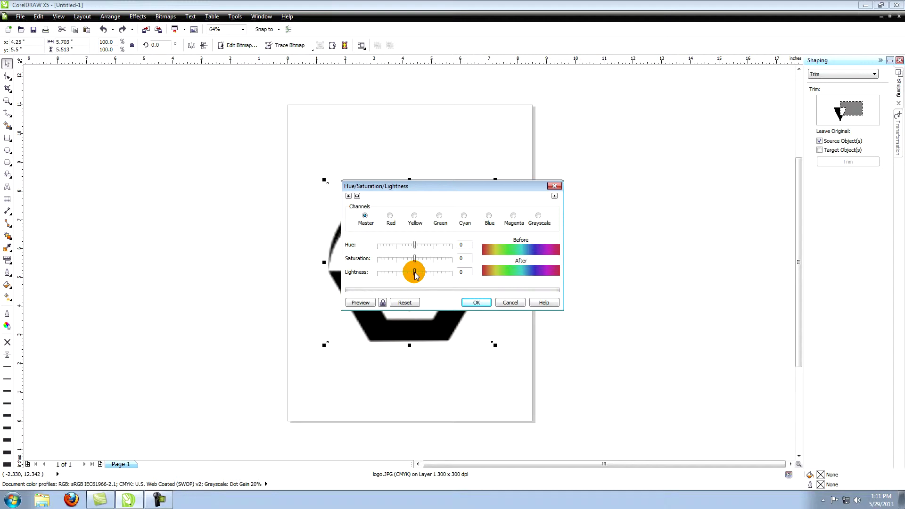
{"action": "left_click_drag", "start_coordinate": [415, 273], "coordinate": [434, 273]}
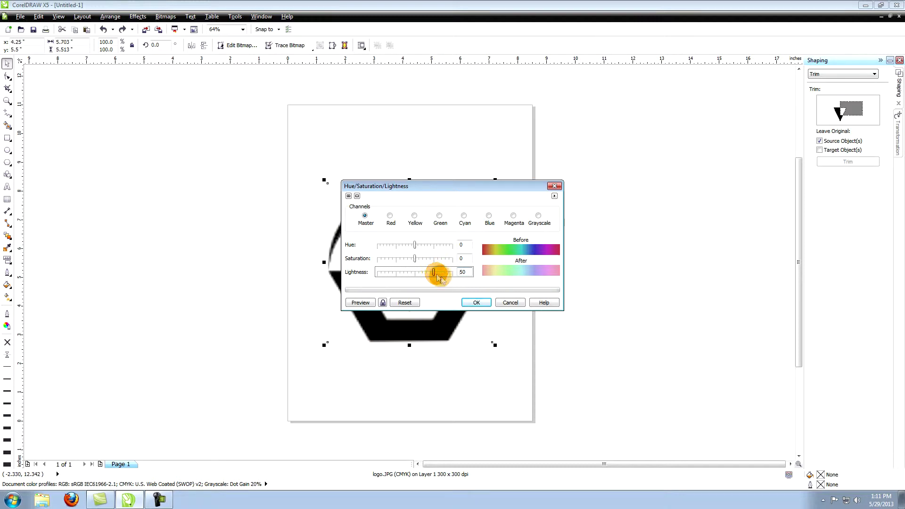
{"action": "left_click", "coordinate": [476, 303]}
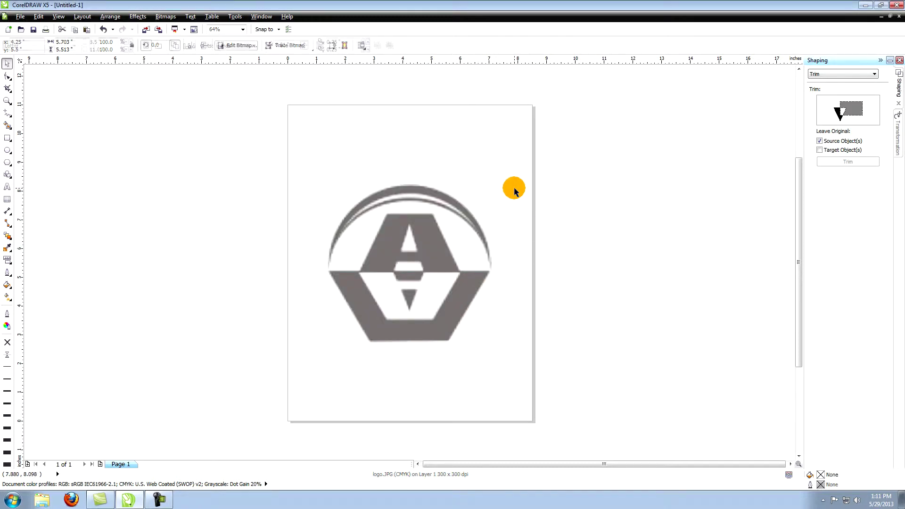
{"action": "left_click", "coordinate": [515, 191]}
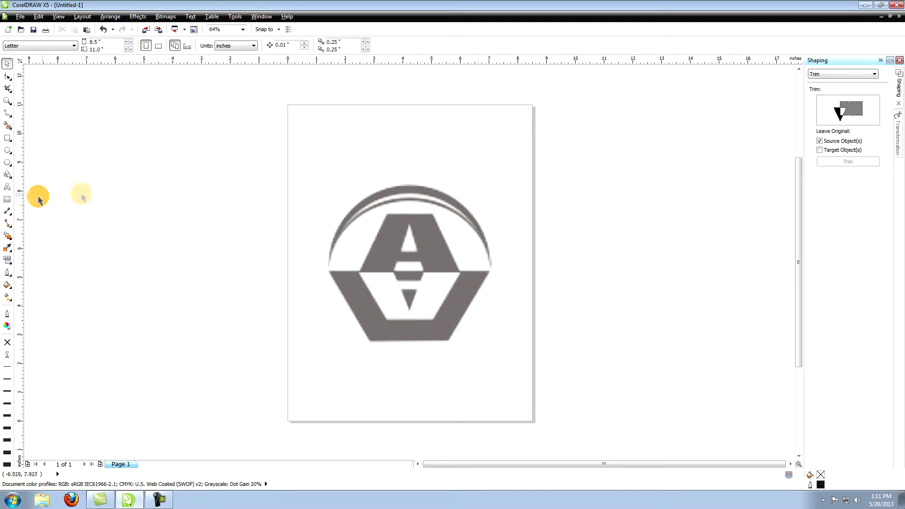
- Make 1.5 pt the default outline width for new graphic objects
{"action": "left_click", "coordinate": [7, 272]}
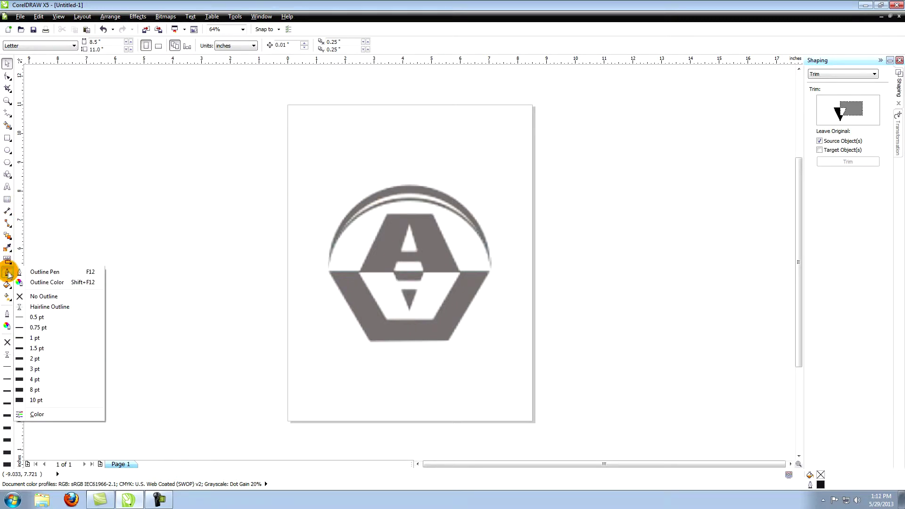
{"action": "left_click", "coordinate": [37, 349]}
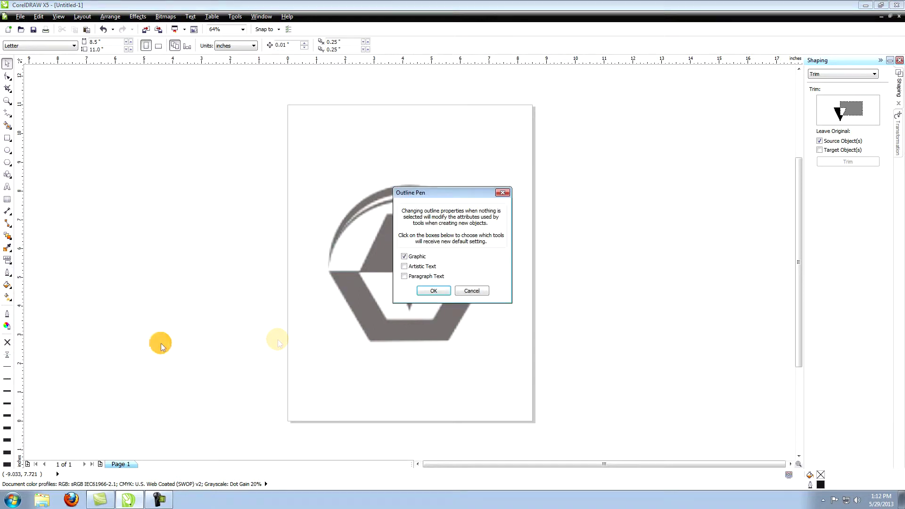
{"action": "left_click", "coordinate": [429, 291]}
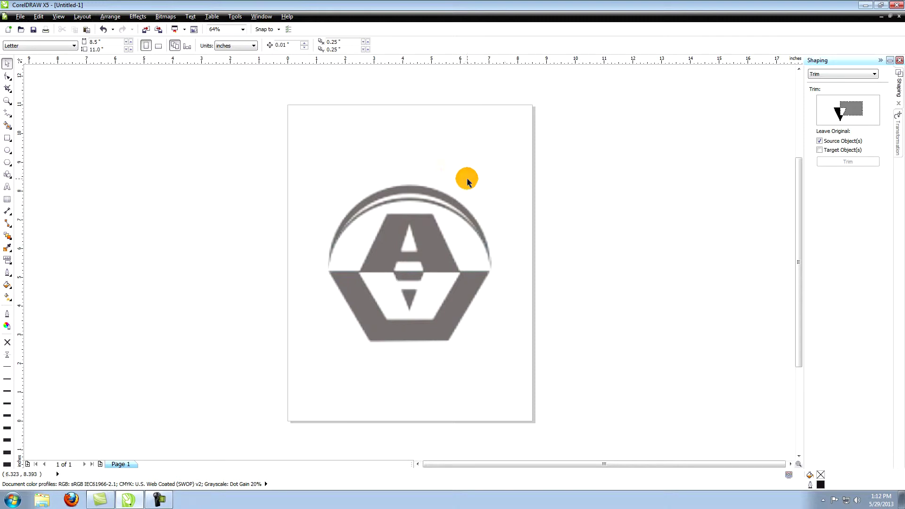
- Show the CMYK colour palette
{"action": "left_click", "coordinate": [261, 16]}
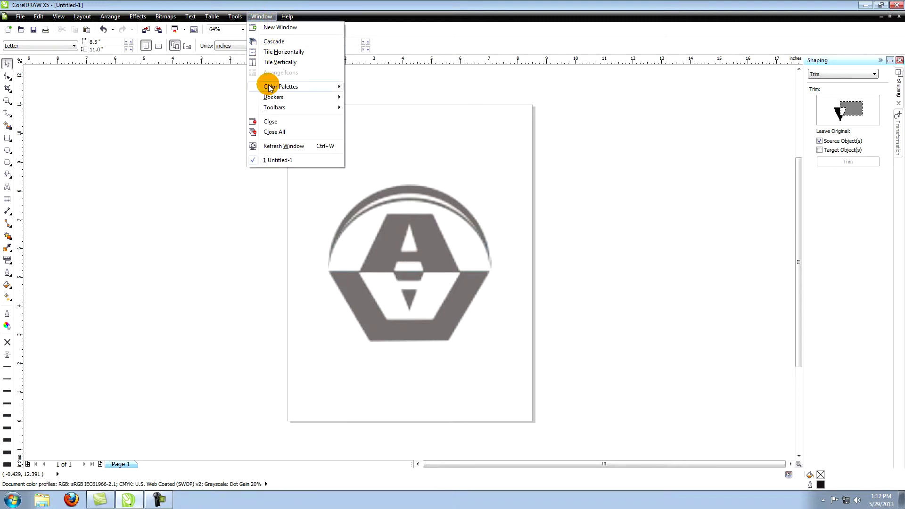
{"action": "mouse_move", "coordinate": [279, 87]}
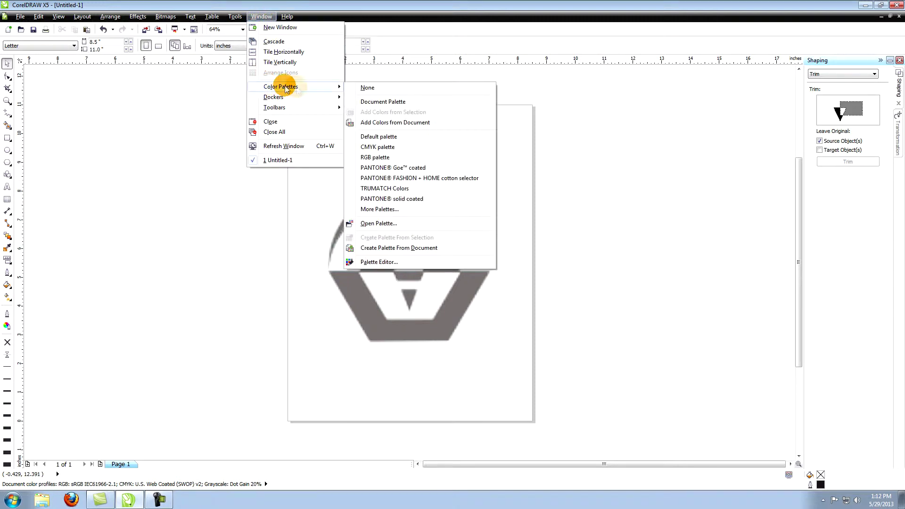
{"action": "left_click", "coordinate": [377, 147]}
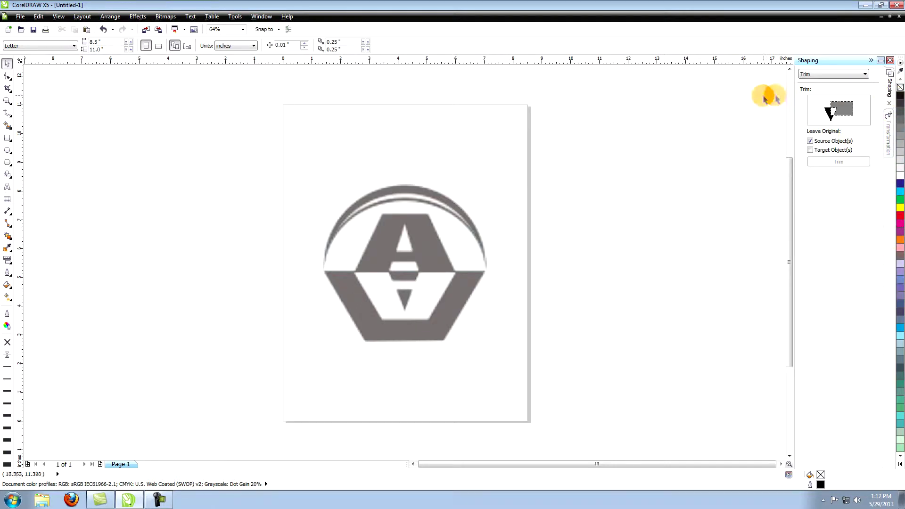
- With the Bézier tool active, set new shapes to default to no fill and a cyan outline
{"action": "left_click", "coordinate": [7, 114]}
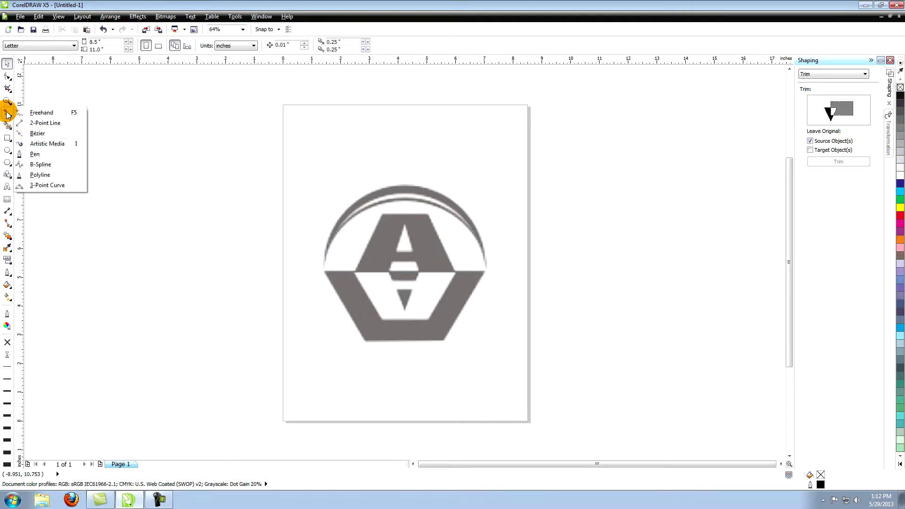
{"action": "left_click", "coordinate": [32, 133]}
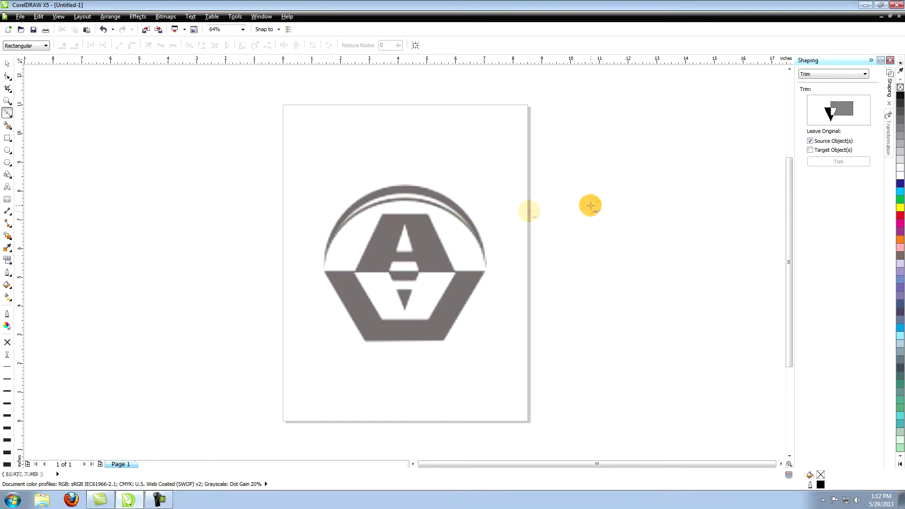
{"action": "left_click", "coordinate": [900, 89]}
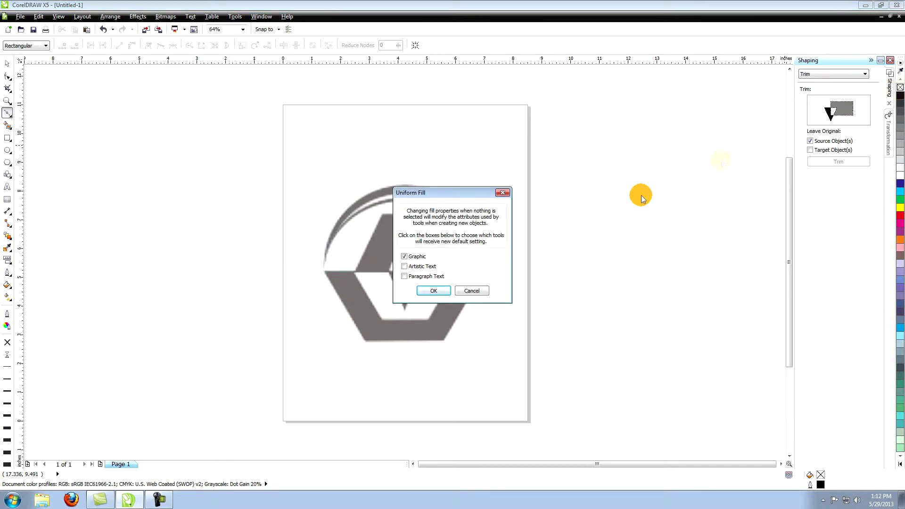
{"action": "left_click", "coordinate": [434, 290]}
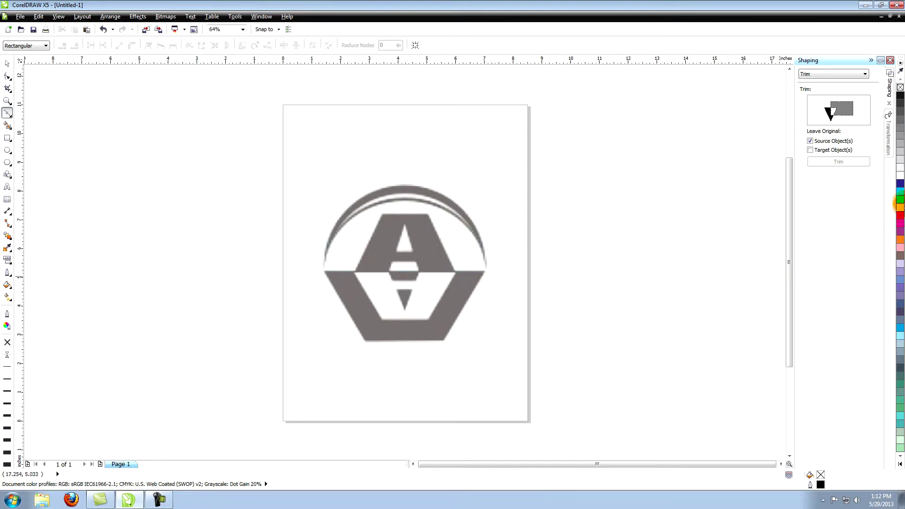
{"action": "right_click", "coordinate": [900, 194]}
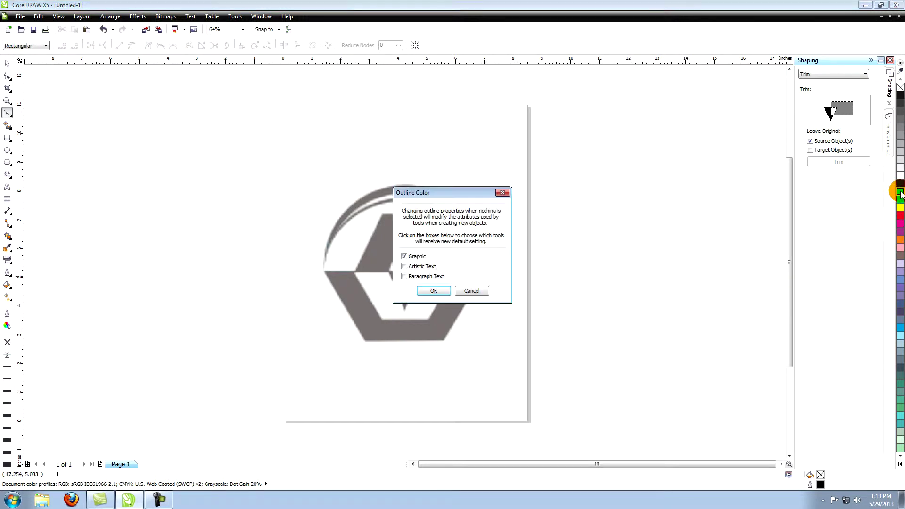
{"action": "left_click", "coordinate": [434, 291]}
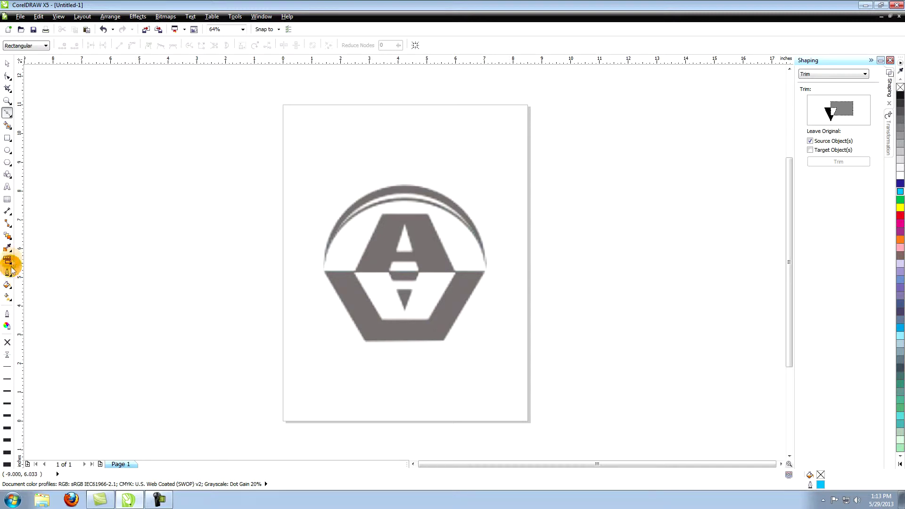
- Zoom the view to about 250% on the top of the logo's A
{"action": "left_click", "coordinate": [7, 100]}
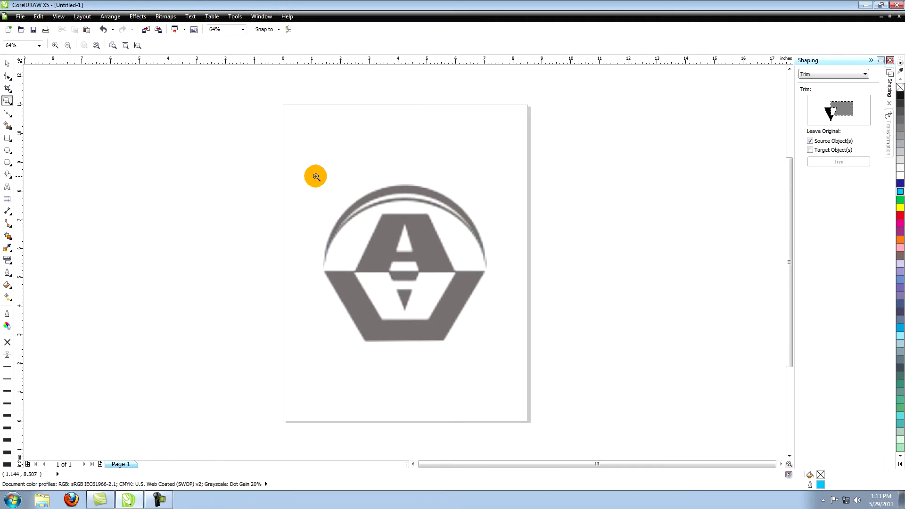
{"action": "key", "text": "F3"}
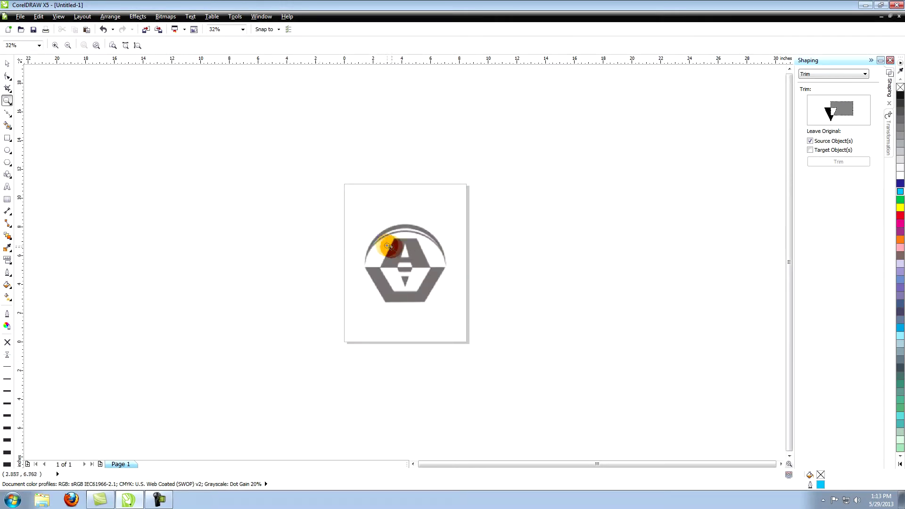
{"action": "double_click", "coordinate": [408, 253]}
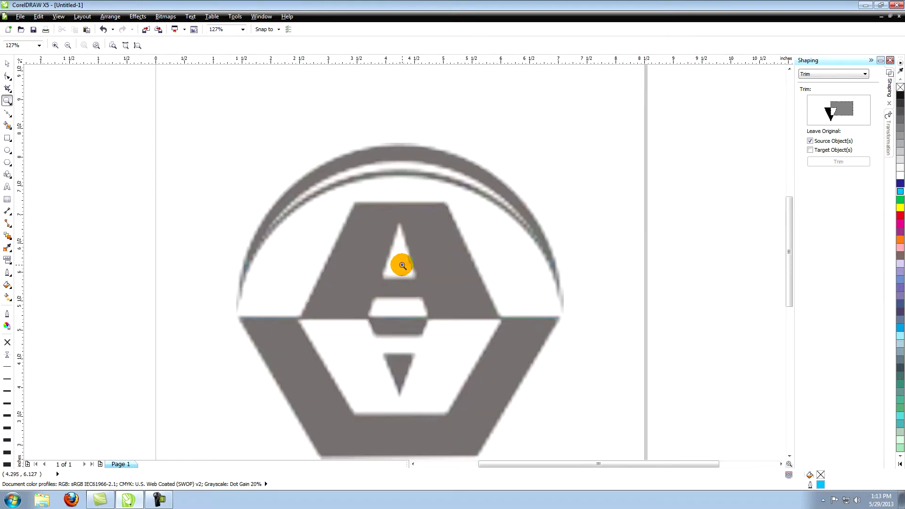
{"action": "right_click", "coordinate": [402, 265]}
{"action": "right_click", "coordinate": [403, 266]}
{"action": "double_click", "coordinate": [402, 266]}
{"action": "left_click", "coordinate": [403, 265]}
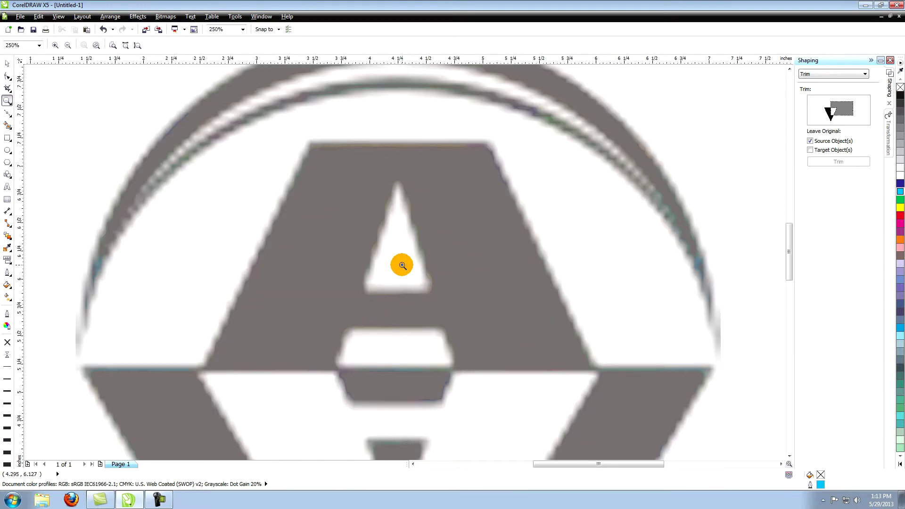
{"action": "right_click", "coordinate": [402, 265]}
{"action": "right_click", "coordinate": [402, 266]}
{"action": "right_click", "coordinate": [401, 265]}
{"action": "double_click", "coordinate": [402, 266]}
{"action": "left_click", "coordinate": [402, 266]}
{"action": "right_click", "coordinate": [402, 265]}
{"action": "right_click", "coordinate": [402, 266]}
{"action": "right_click", "coordinate": [401, 266]}
{"action": "left_click", "coordinate": [402, 265]}
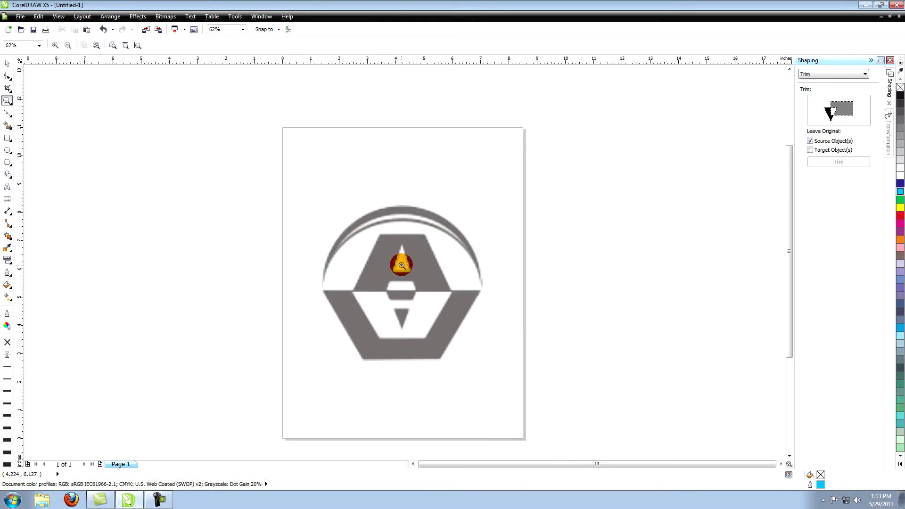
{"action": "left_click", "coordinate": [402, 266]}
{"action": "left_click", "coordinate": [402, 266]}
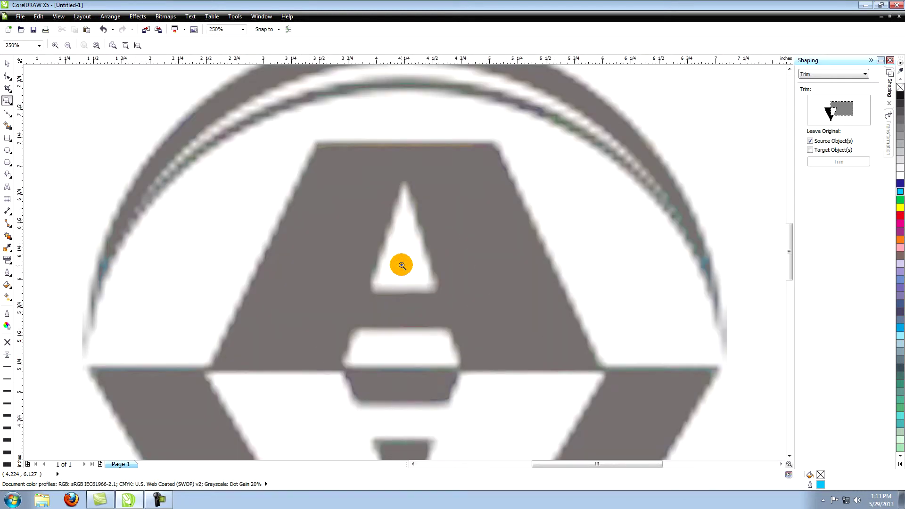
{"action": "left_click", "coordinate": [7, 114]}
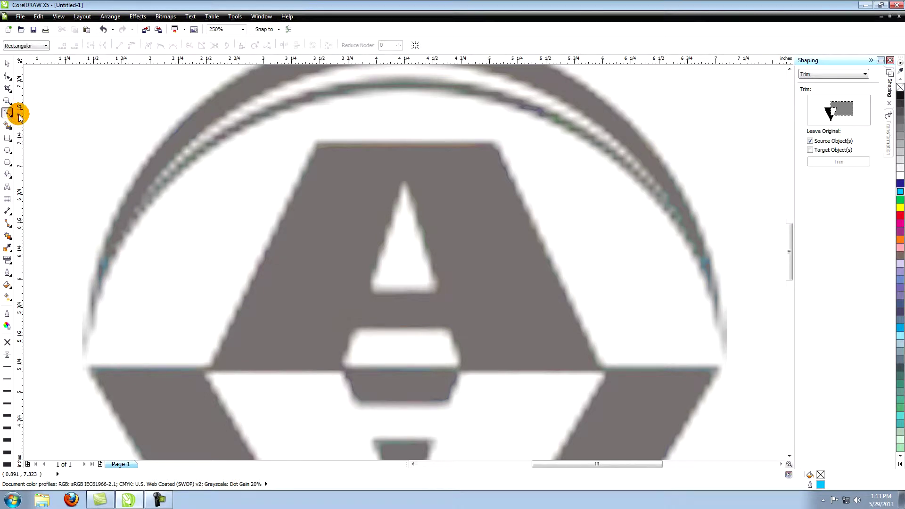
- Trace the A's outer outline, including its bottom notch, as a closed Bézier curve
{"action": "left_click", "coordinate": [209, 368]}
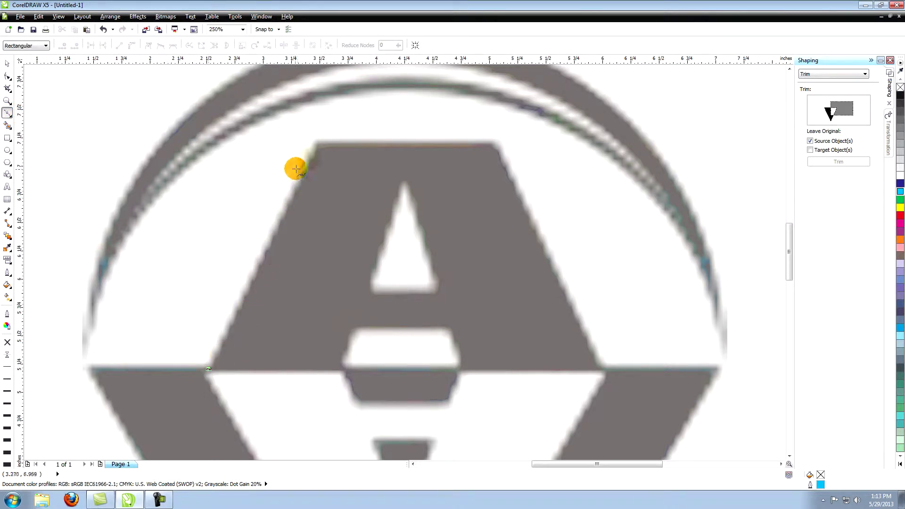
{"action": "left_click", "coordinate": [315, 142]}
{"action": "left_click", "coordinate": [494, 142]}
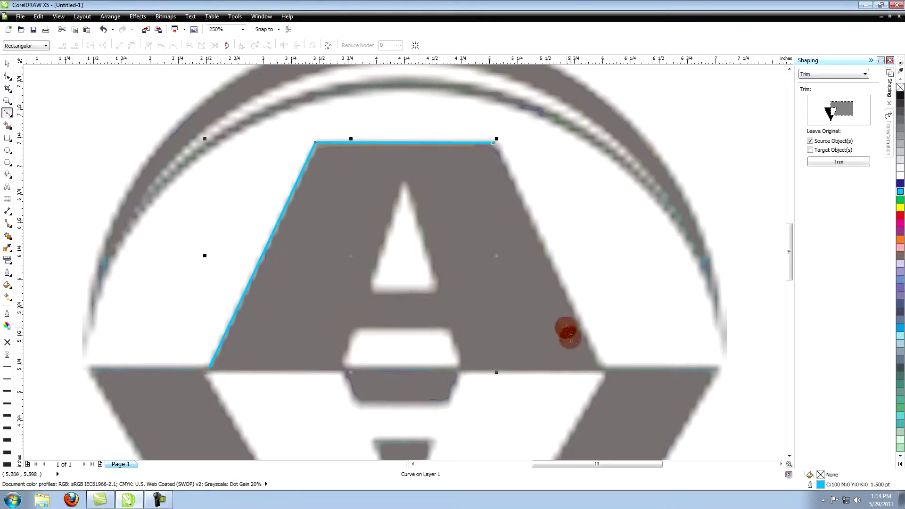
{"action": "left_click", "coordinate": [598, 368]}
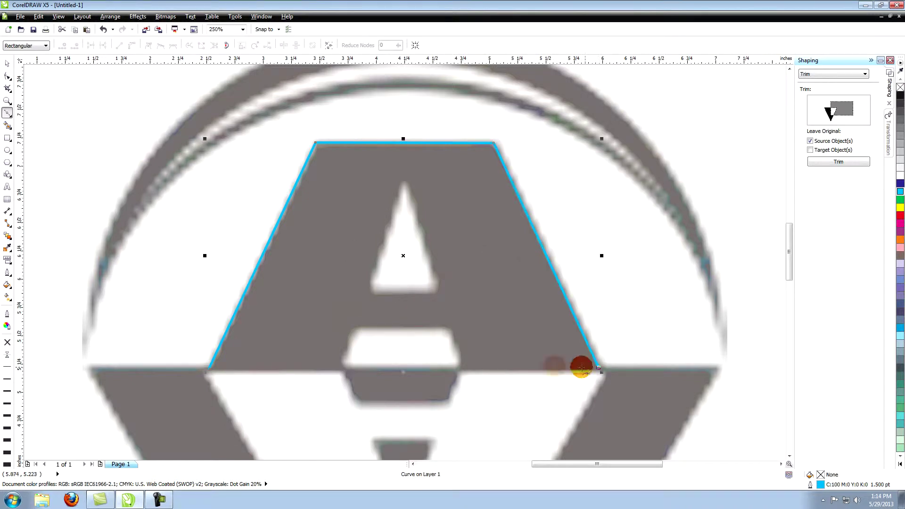
{"action": "left_click", "coordinate": [461, 368]}
{"action": "left_click", "coordinate": [448, 326]}
{"action": "left_click", "coordinate": [356, 327]}
{"action": "left_click", "coordinate": [338, 369]}
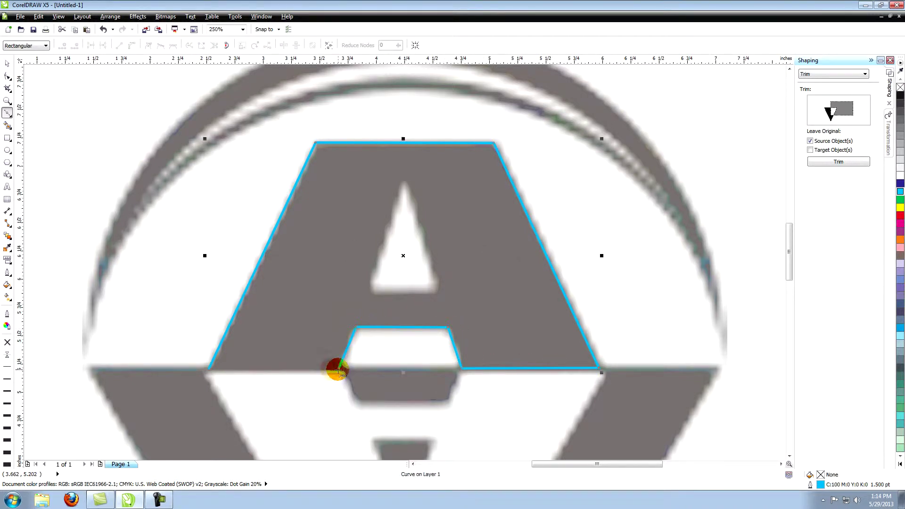
{"action": "left_click", "coordinate": [208, 368]}
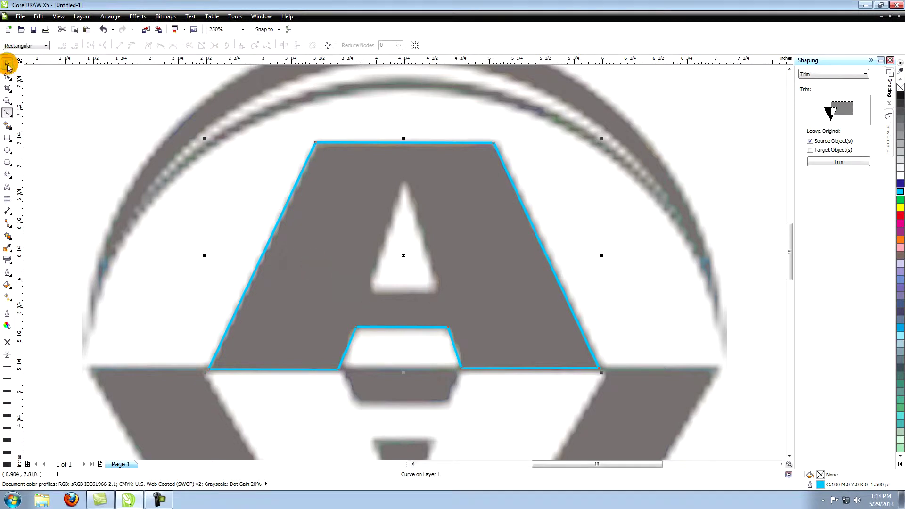
- Trace the A's inner triangular counter as a closed three-corner curve
{"action": "left_click", "coordinate": [367, 293]}
{"action": "left_click", "coordinate": [403, 176]}
{"action": "left_click", "coordinate": [438, 293]}
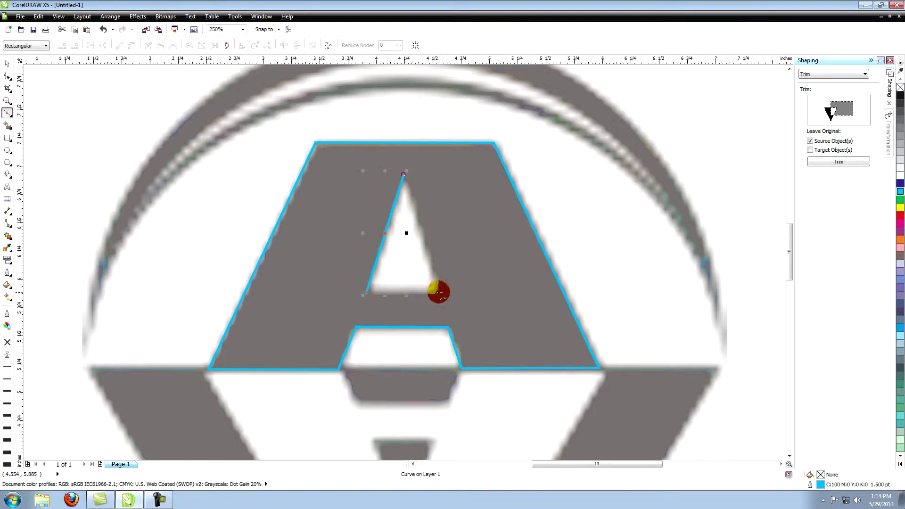
{"action": "left_click", "coordinate": [367, 293]}
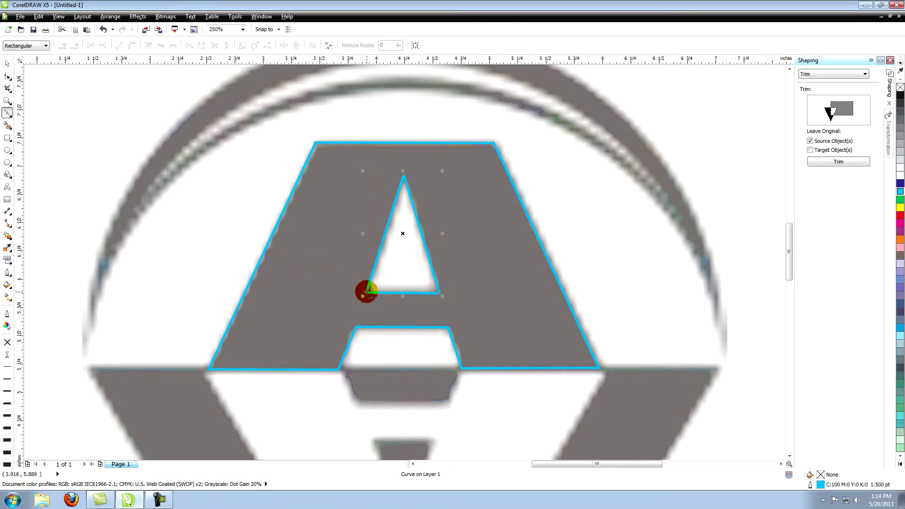
{"action": "left_click", "coordinate": [7, 101]}
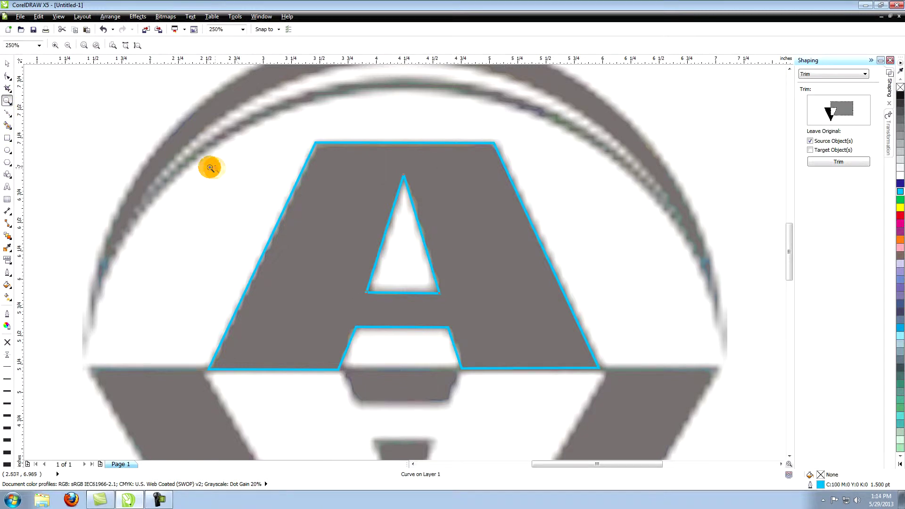
{"action": "left_click_drag", "start_coordinate": [210, 168], "coordinate": [616, 402]}
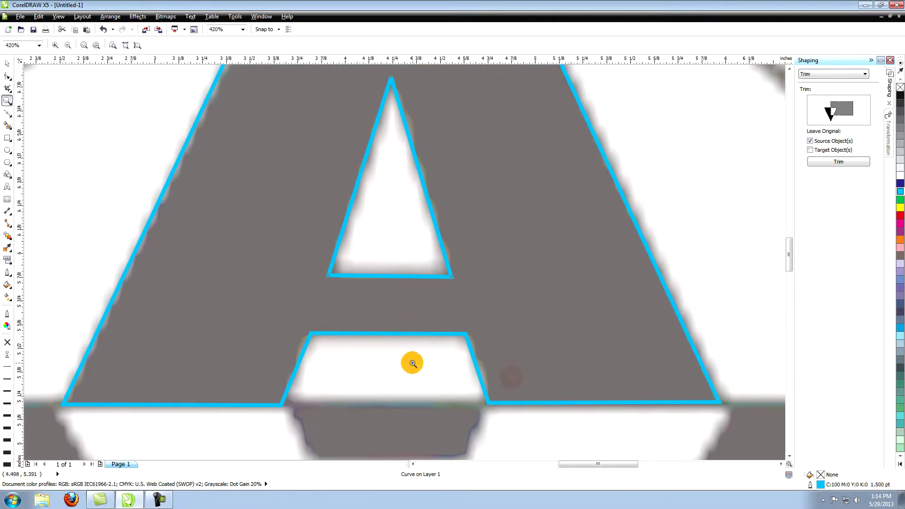
- Nudge the A's crossbar opening nodes and the triangle's bottom-right node onto the bitmap edges
{"action": "left_click", "coordinate": [7, 76]}
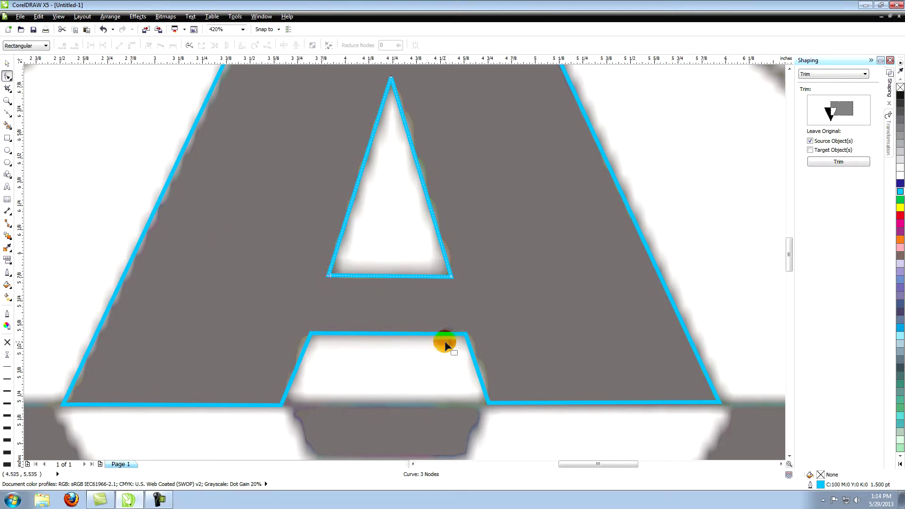
{"action": "left_click", "coordinate": [487, 398]}
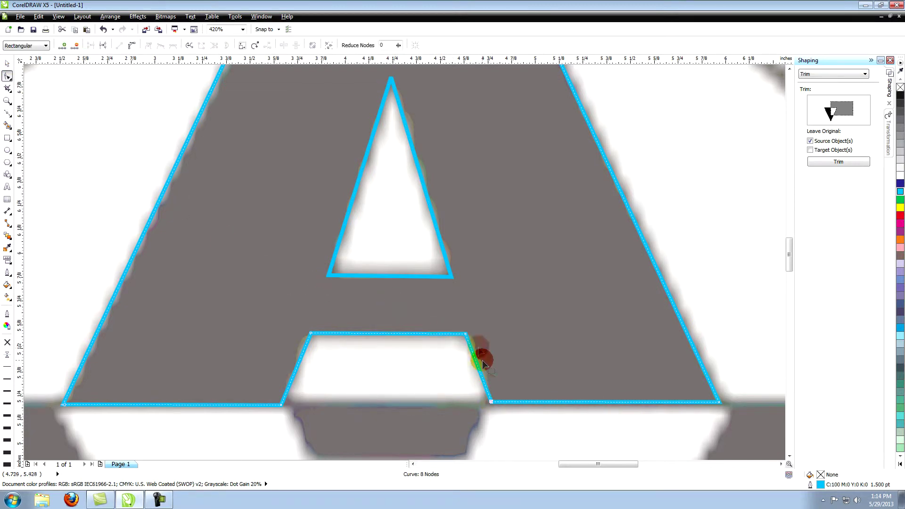
{"action": "left_click_drag", "start_coordinate": [465, 335], "coordinate": [467, 335]}
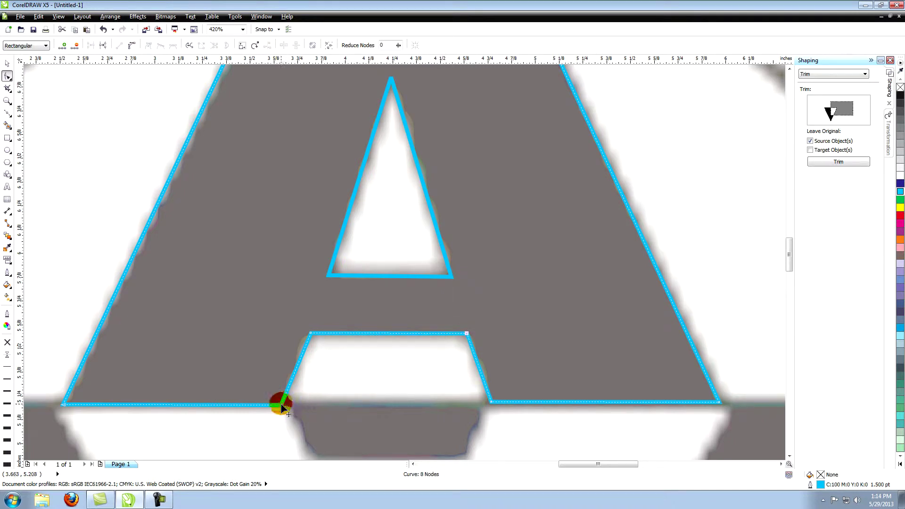
{"action": "left_click_drag", "start_coordinate": [467, 333], "coordinate": [468, 336]}
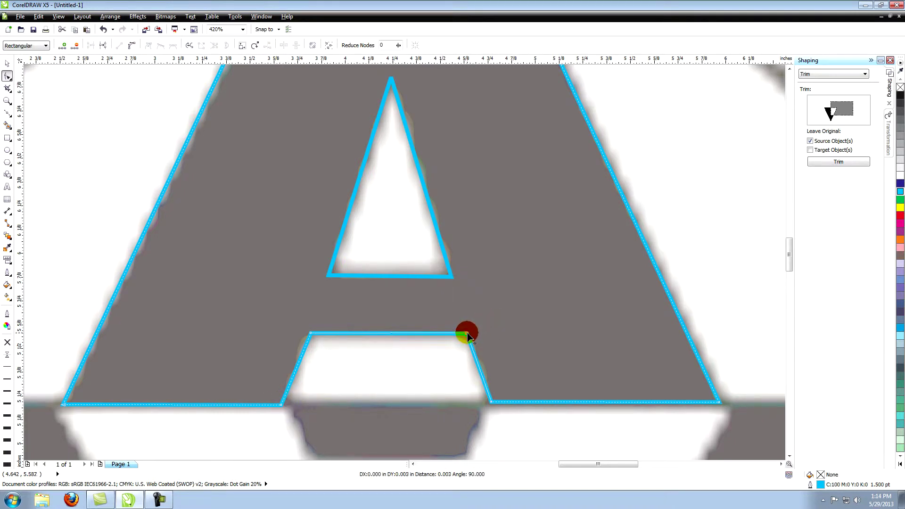
{"action": "left_click", "coordinate": [451, 278]}
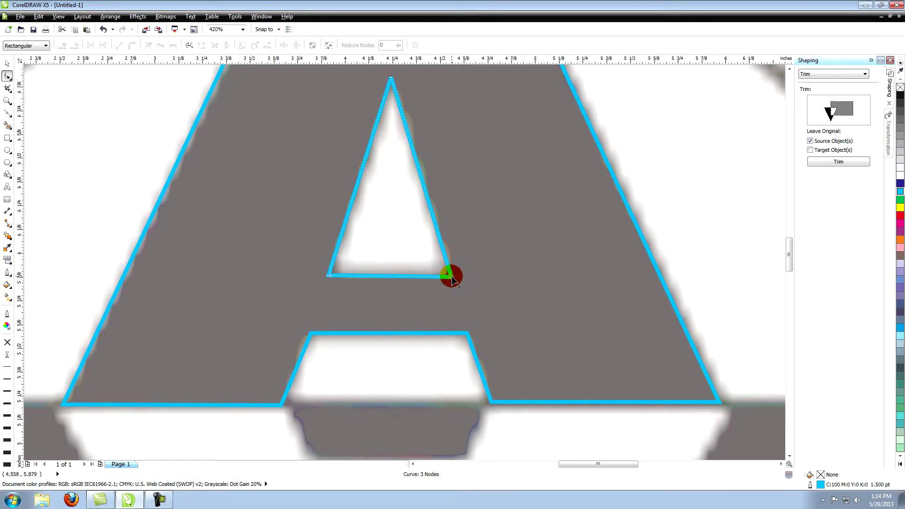
{"action": "left_click_drag", "start_coordinate": [452, 279], "coordinate": [453, 278]}
{"action": "left_click", "coordinate": [7, 63]}
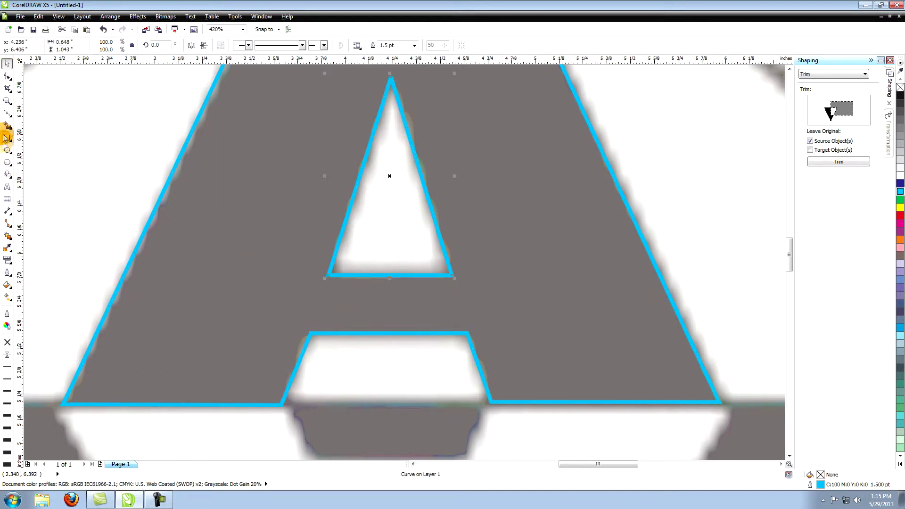
{"action": "left_click", "coordinate": [7, 100]}
{"action": "left_click", "coordinate": [131, 44]}
- Add a horizontal guideline along the A's base
{"action": "key", "text": "space"}
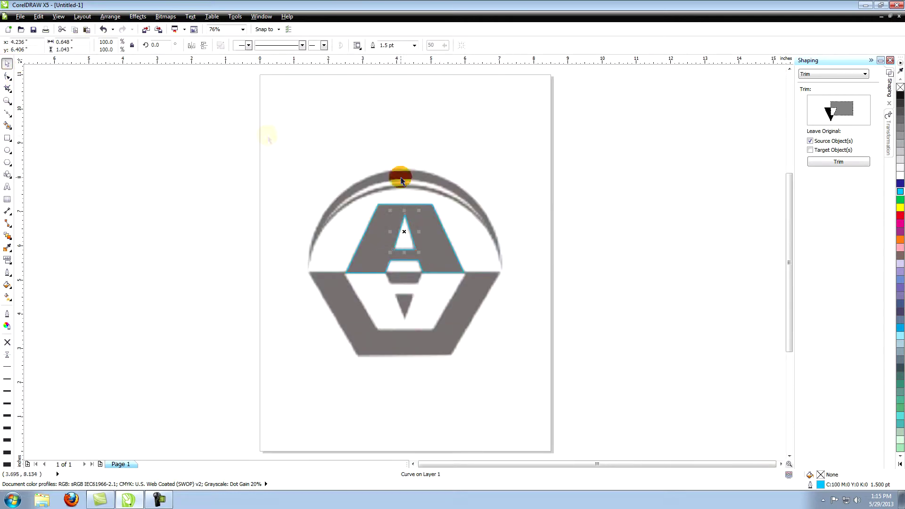
{"action": "left_click", "coordinate": [536, 229]}
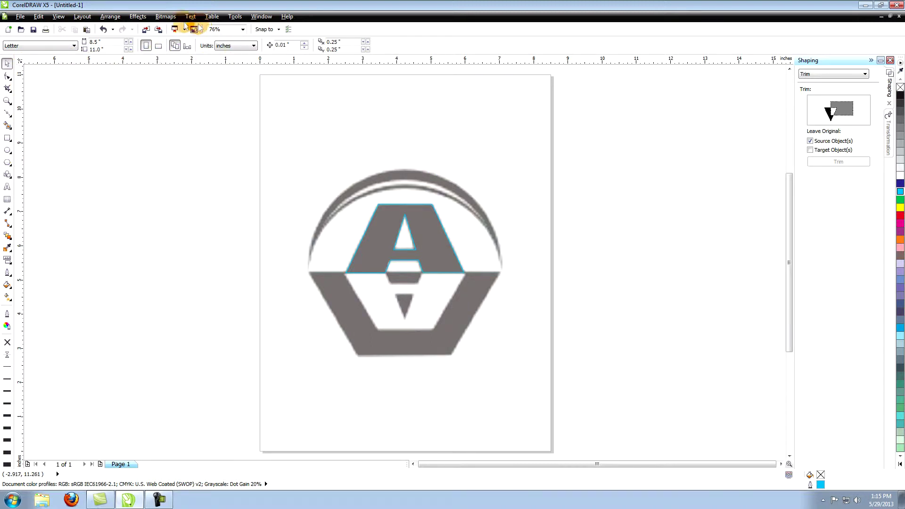
{"action": "left_click", "coordinate": [59, 17]}
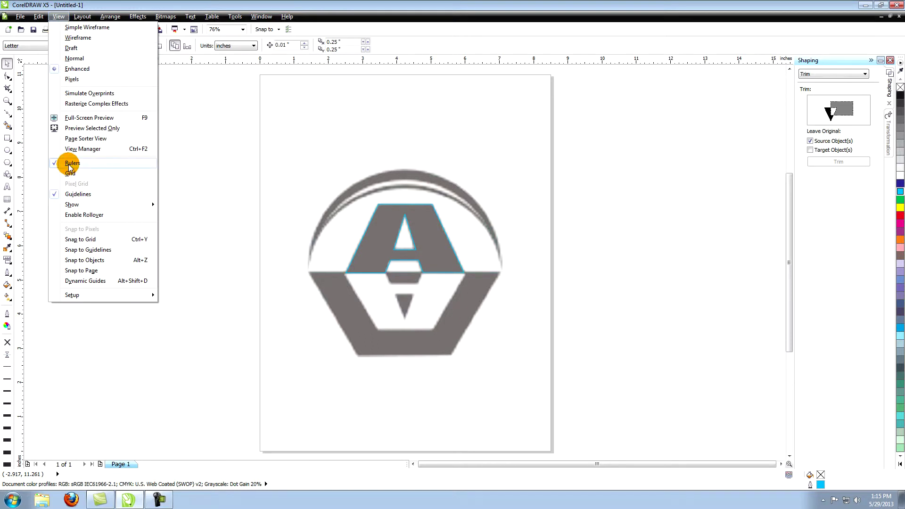
{"action": "left_click", "coordinate": [372, 103]}
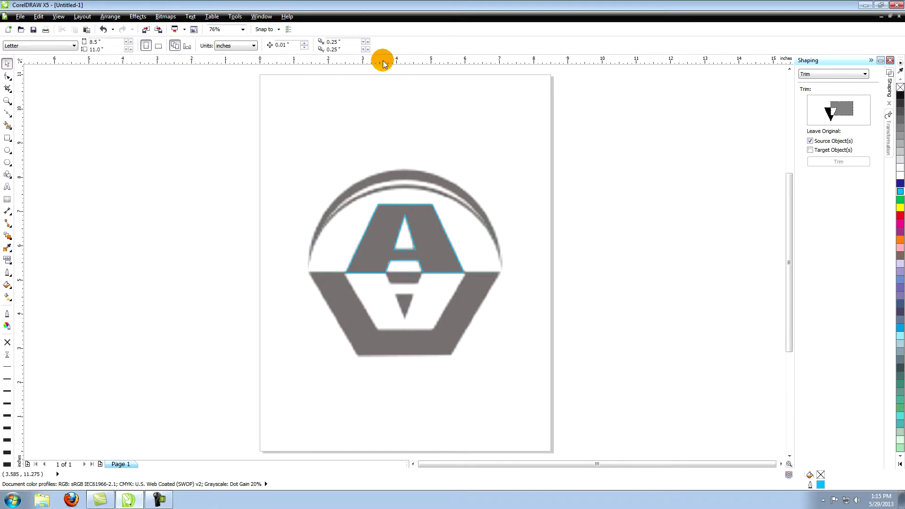
{"action": "left_click_drag", "start_coordinate": [382, 63], "coordinate": [383, 272]}
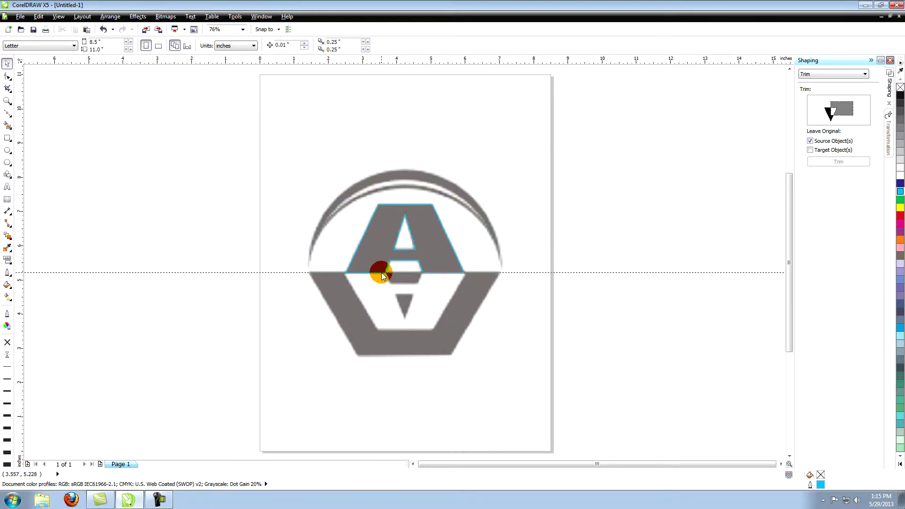
- Snap the A outline's four bottom nodes onto the base guideline
{"action": "left_click", "coordinate": [7, 100]}
{"action": "left_click_drag", "start_coordinate": [331, 258], "coordinate": [479, 286]}
{"action": "left_click", "coordinate": [7, 75]}
{"action": "left_click_drag", "start_coordinate": [99, 265], "coordinate": [98, 263]}
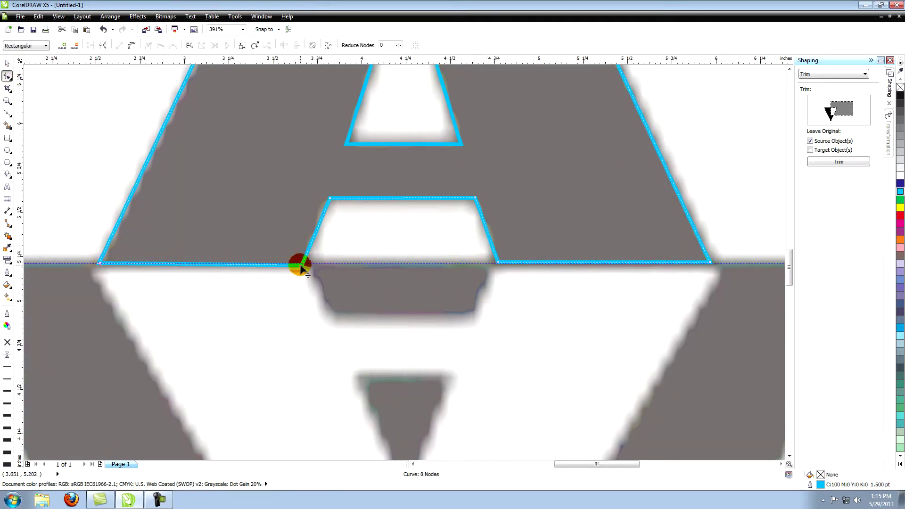
{"action": "left_click_drag", "start_coordinate": [302, 264], "coordinate": [300, 262]}
{"action": "left_click_drag", "start_coordinate": [497, 263], "coordinate": [499, 263]}
{"action": "left_click_drag", "start_coordinate": [711, 262], "coordinate": [713, 262]}
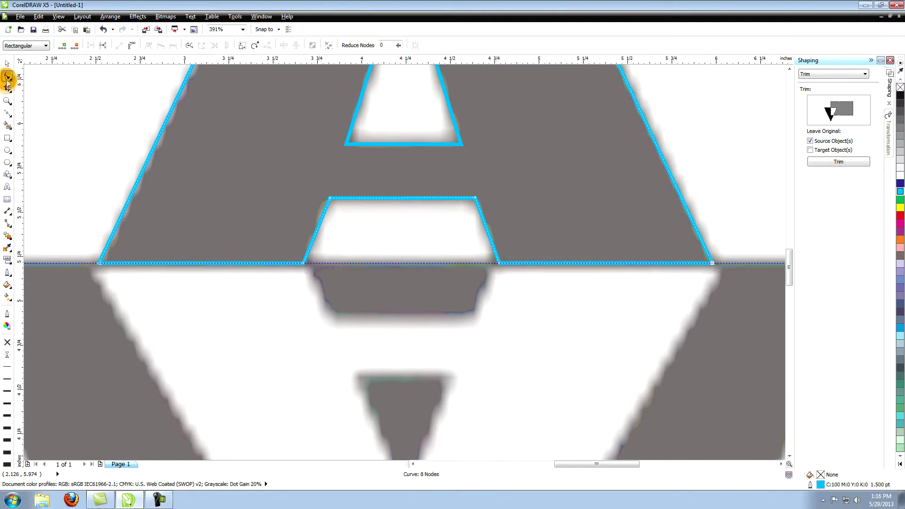
{"action": "left_click", "coordinate": [7, 63]}
{"action": "left_click", "coordinate": [62, 263]}
{"action": "left_click", "coordinate": [7, 101]}
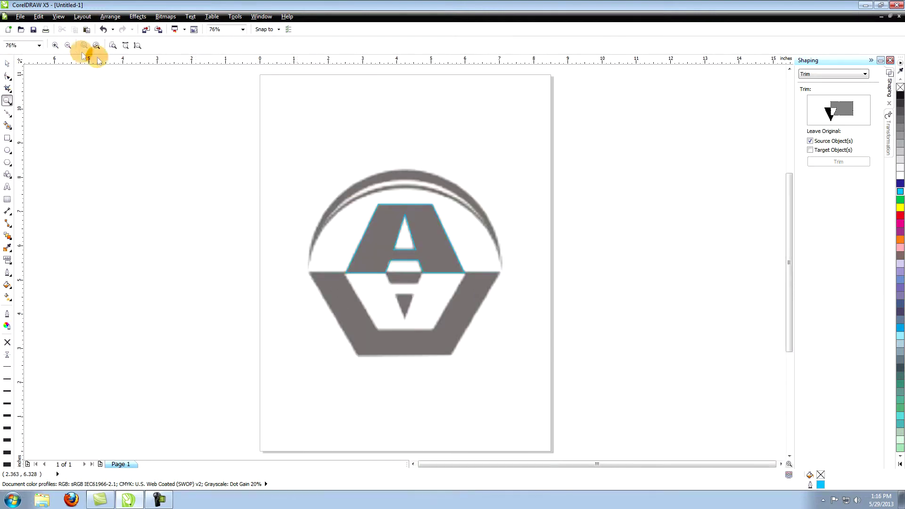
{"action": "left_click", "coordinate": [68, 45]}
{"action": "left_click_drag", "start_coordinate": [303, 186], "coordinate": [502, 354]}
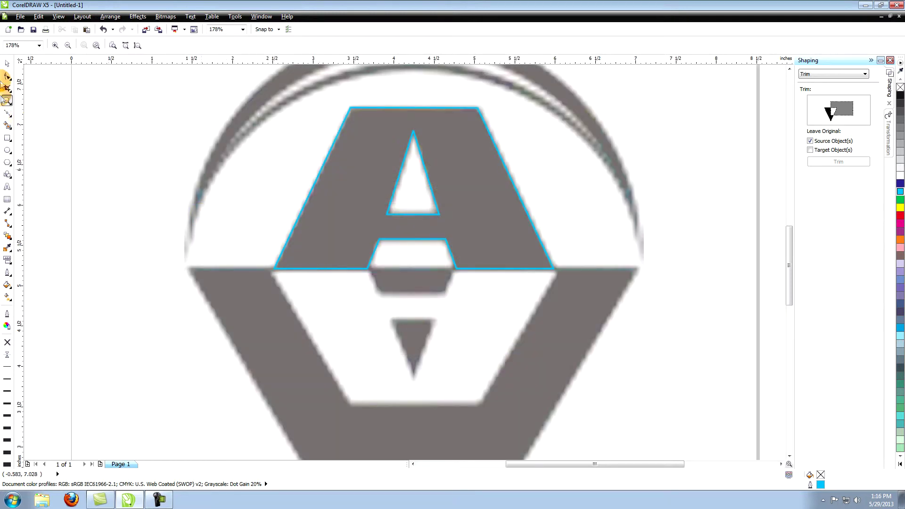
- Drop a vertically mirrored copy of the A and its triangle below the base
{"action": "left_click", "coordinate": [5, 64]}
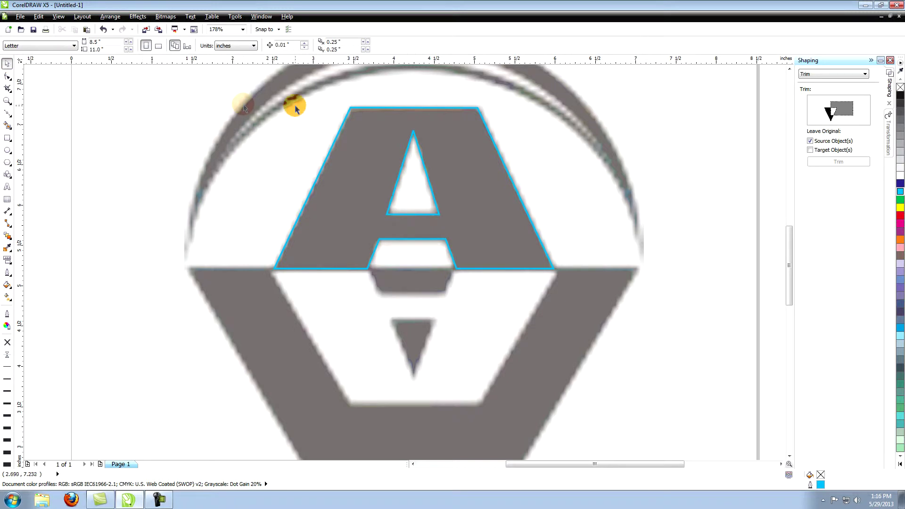
{"action": "left_click", "coordinate": [467, 110]}
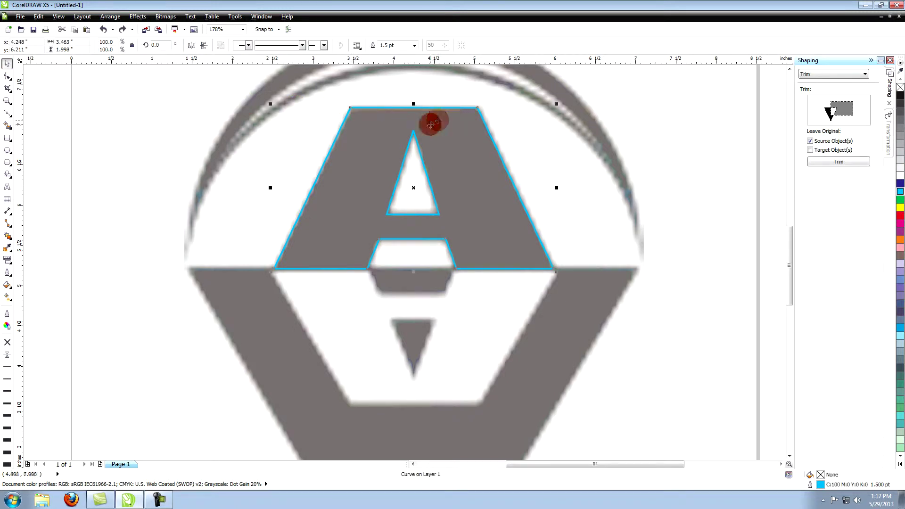
{"action": "left_click", "coordinate": [413, 135], "text": "shift"}
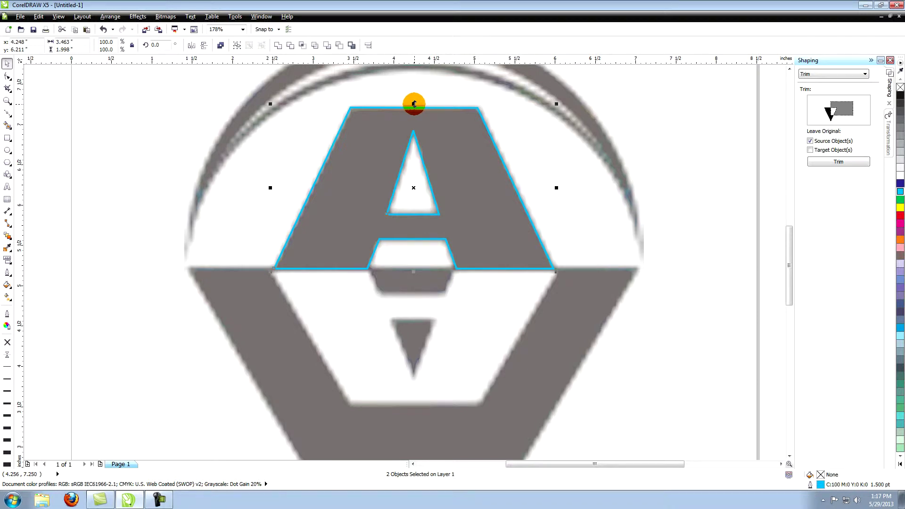
{"action": "left_click_drag", "start_coordinate": [415, 104], "coordinate": [412, 401]}
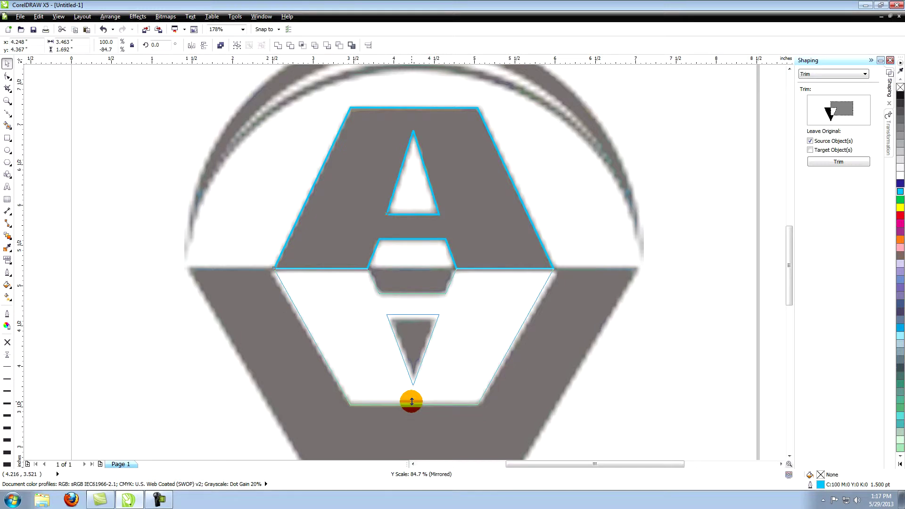
{"action": "left_click_drag", "start_coordinate": [412, 401], "coordinate": [411, 403]}
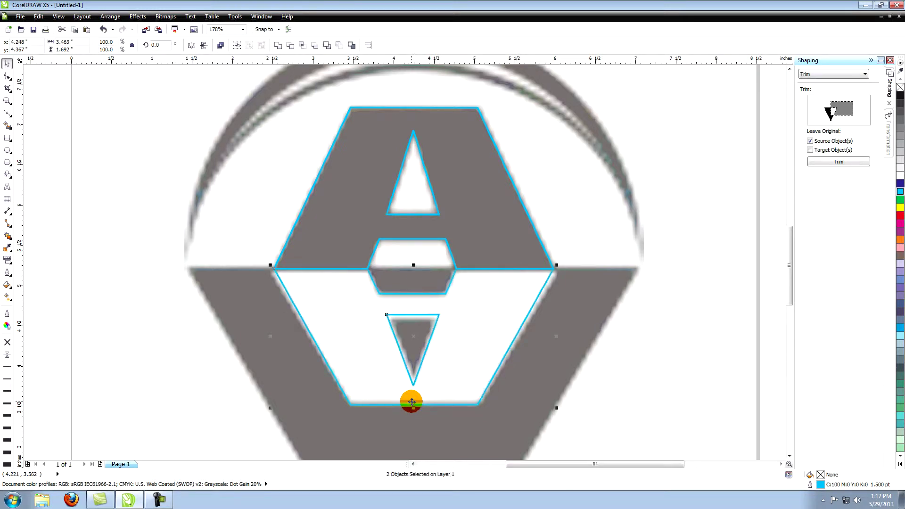
{"action": "left_click", "coordinate": [721, 215]}
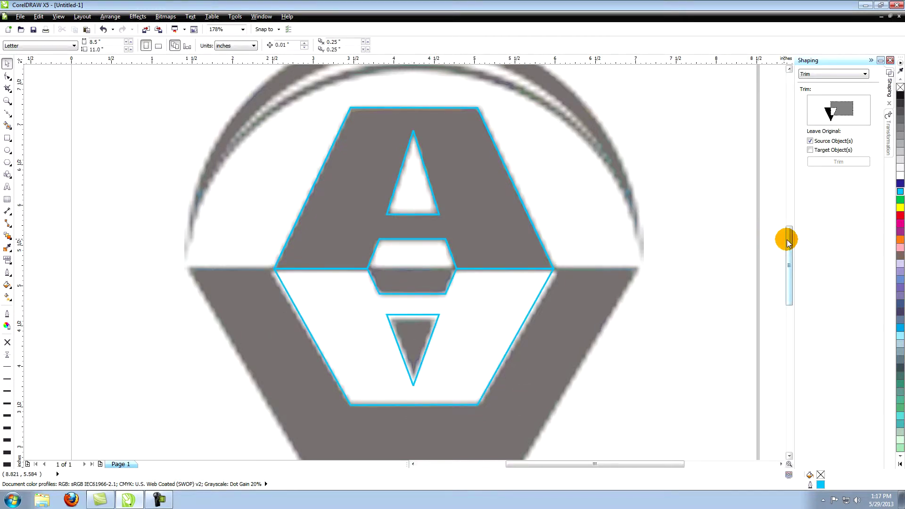
{"action": "left_click_drag", "start_coordinate": [788, 239], "coordinate": [789, 254]}
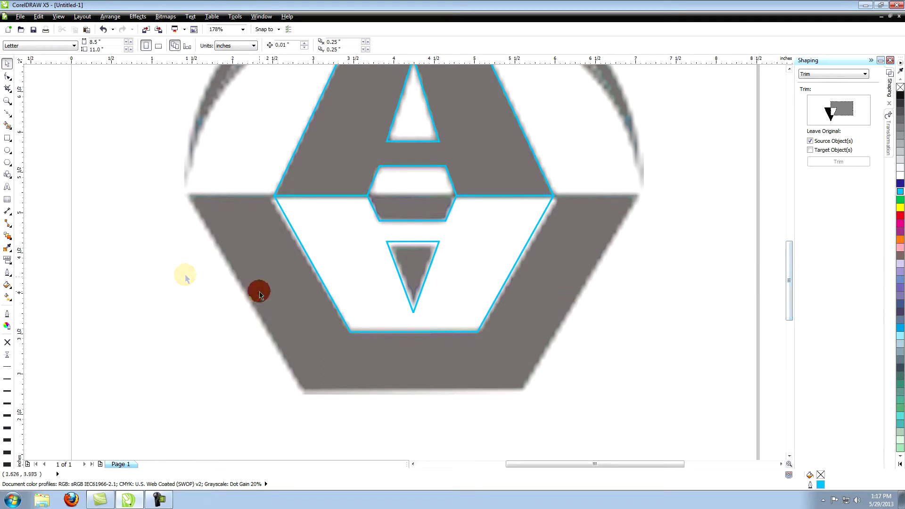
- Make red the default outline colour for new Bézier shapes
{"action": "left_click", "coordinate": [7, 114]}
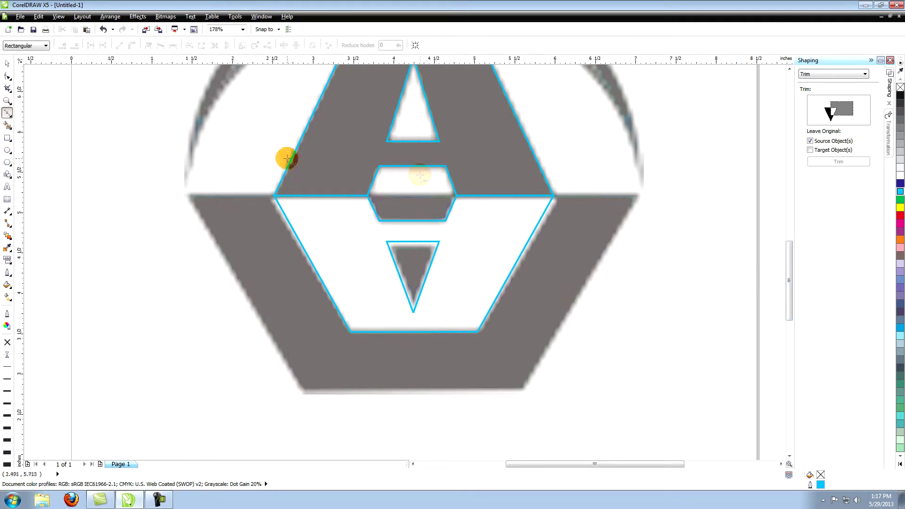
{"action": "right_click", "coordinate": [900, 216]}
{"action": "left_click", "coordinate": [440, 289]}
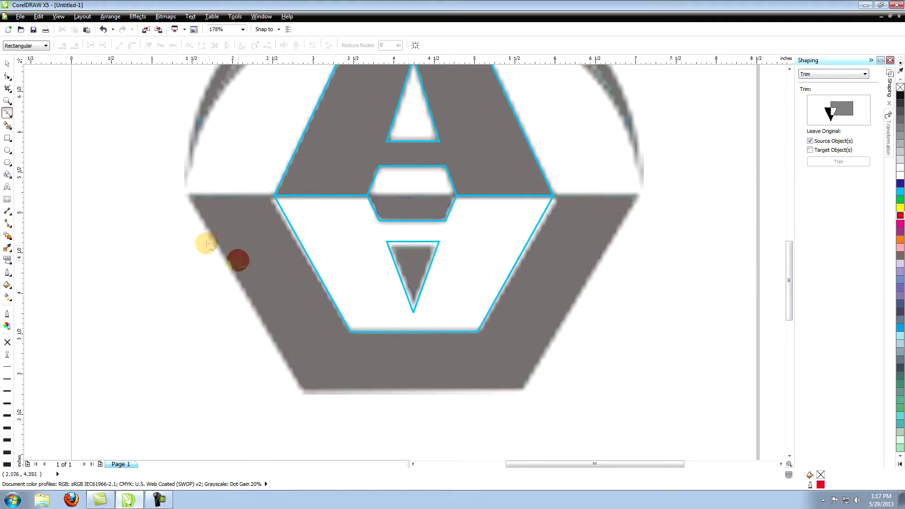
- Trace the lower hexagon as a closed four-corner curve starting from the base line
{"action": "left_click", "coordinate": [189, 195]}
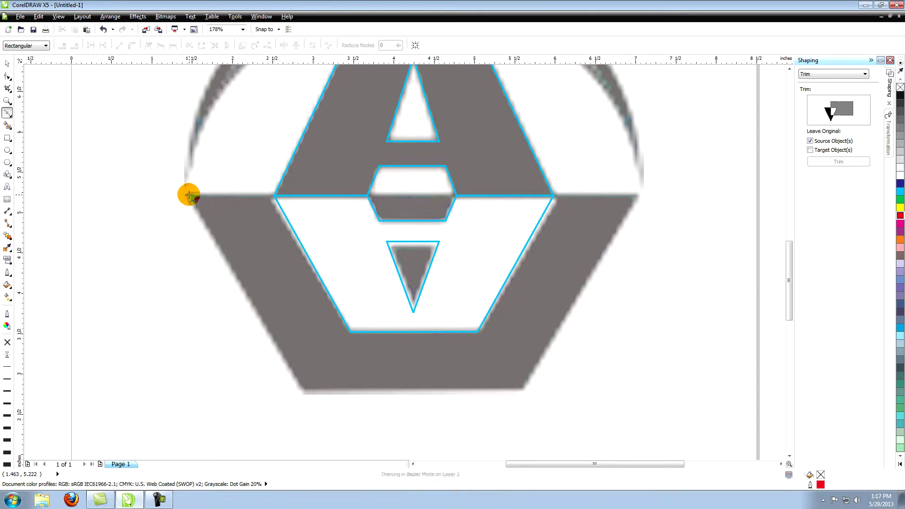
{"action": "left_click", "coordinate": [639, 195]}
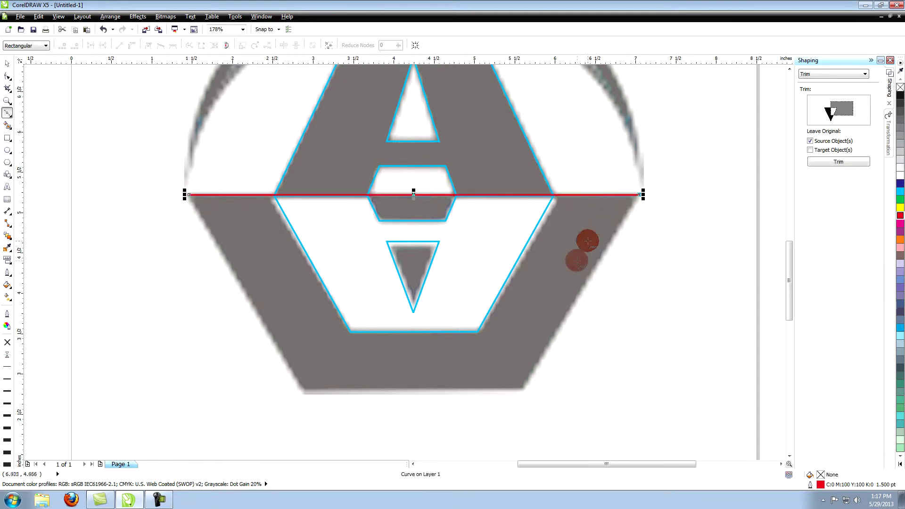
{"action": "left_click", "coordinate": [522, 385]}
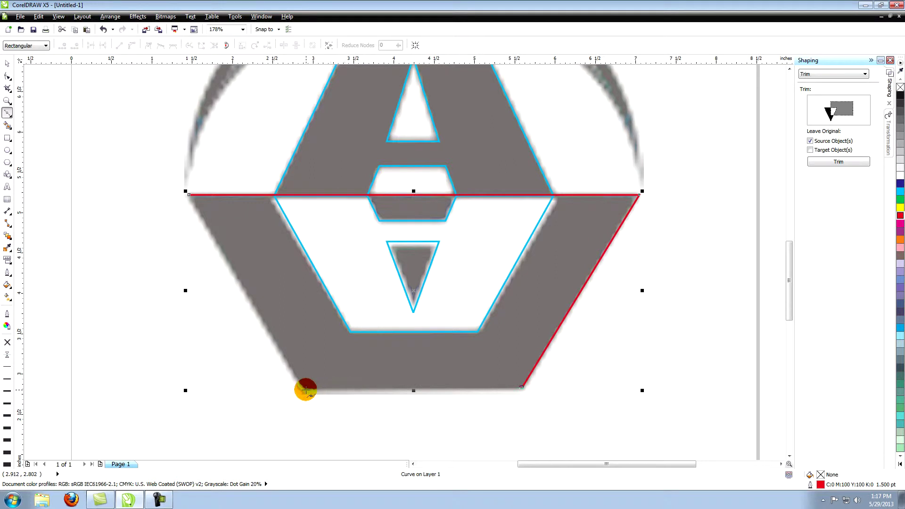
{"action": "left_click", "coordinate": [304, 388]}
{"action": "left_click", "coordinate": [189, 195]}
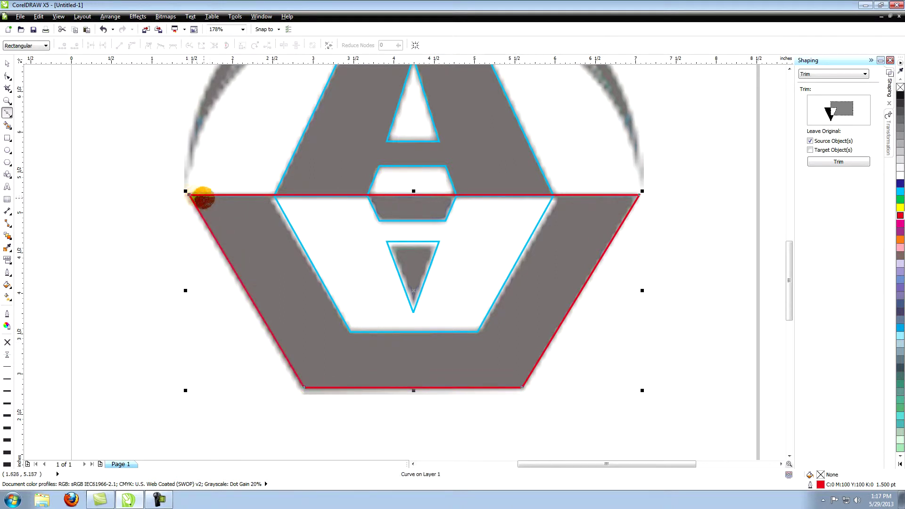
{"action": "key", "text": "shift+F4"}
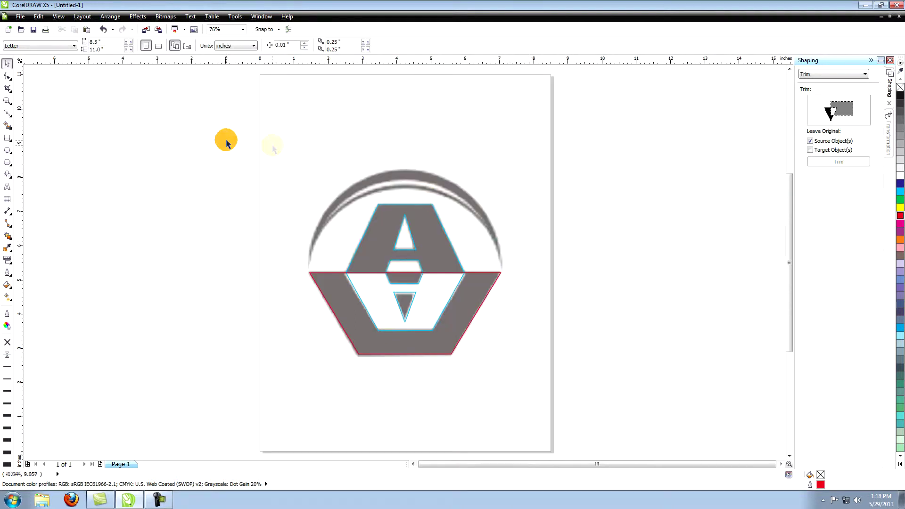
{"action": "left_click", "coordinate": [8, 101]}
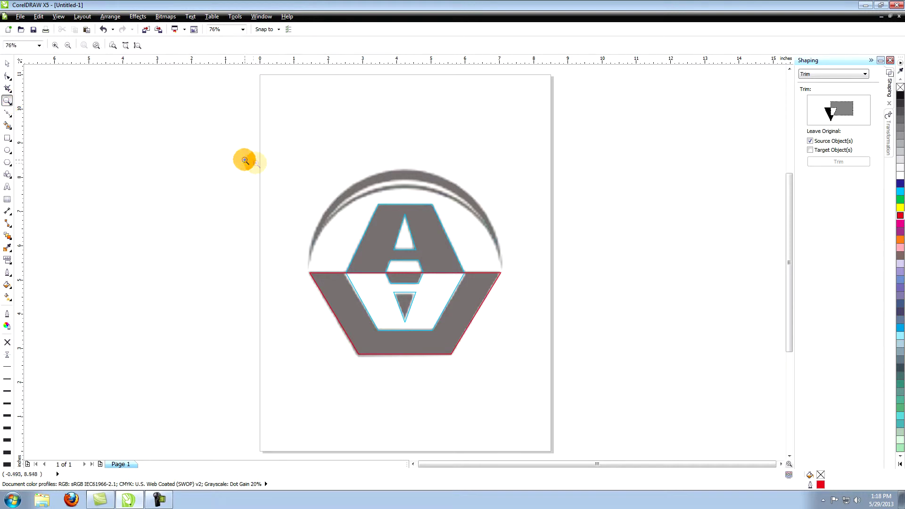
- Zoom into the arcs and trace the outer arc band as a closed Bezier curve
{"action": "left_click_drag", "start_coordinate": [294, 161], "coordinate": [524, 305]}
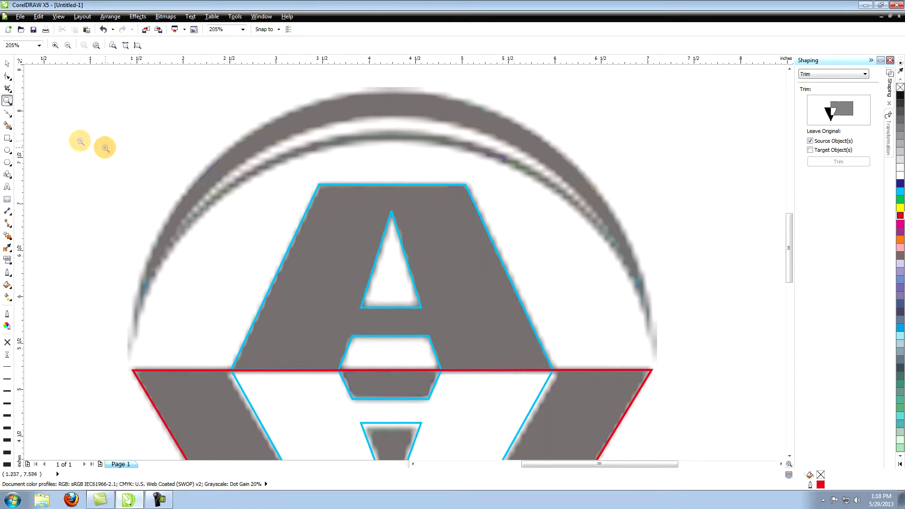
{"action": "left_click", "coordinate": [7, 114]}
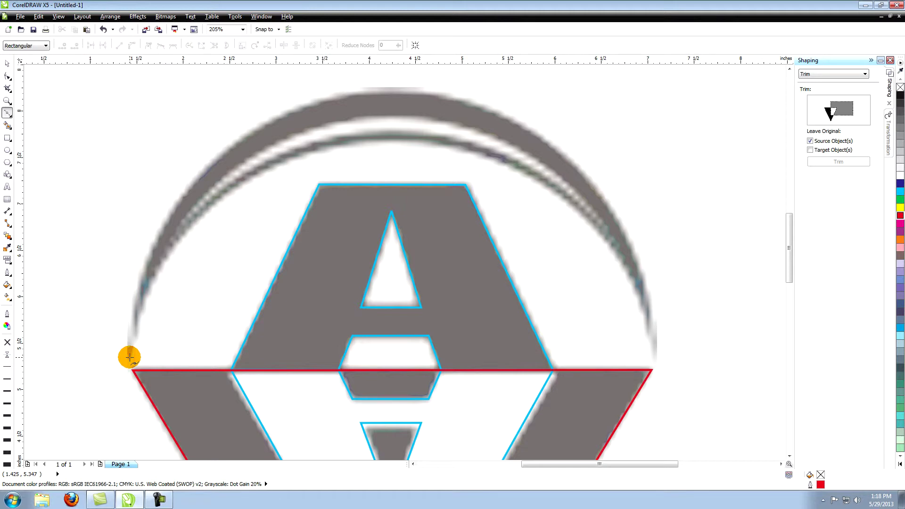
{"action": "left_click", "coordinate": [130, 360]}
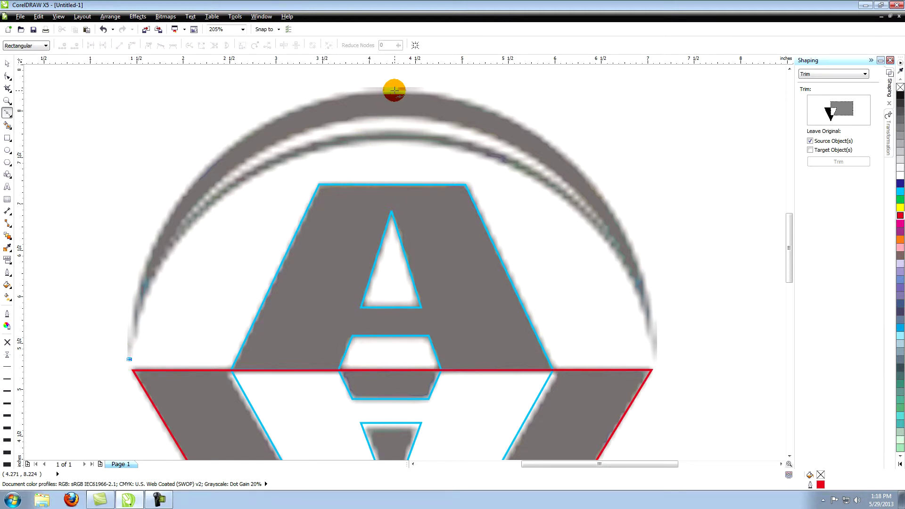
{"action": "left_click_drag", "start_coordinate": [391, 90], "coordinate": [638, 104]}
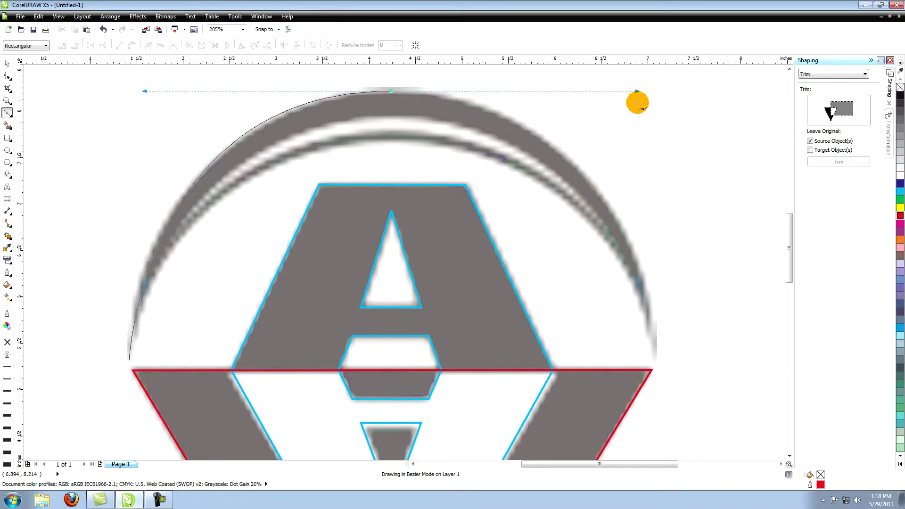
{"action": "left_click_drag", "start_coordinate": [638, 103], "coordinate": [642, 103]}
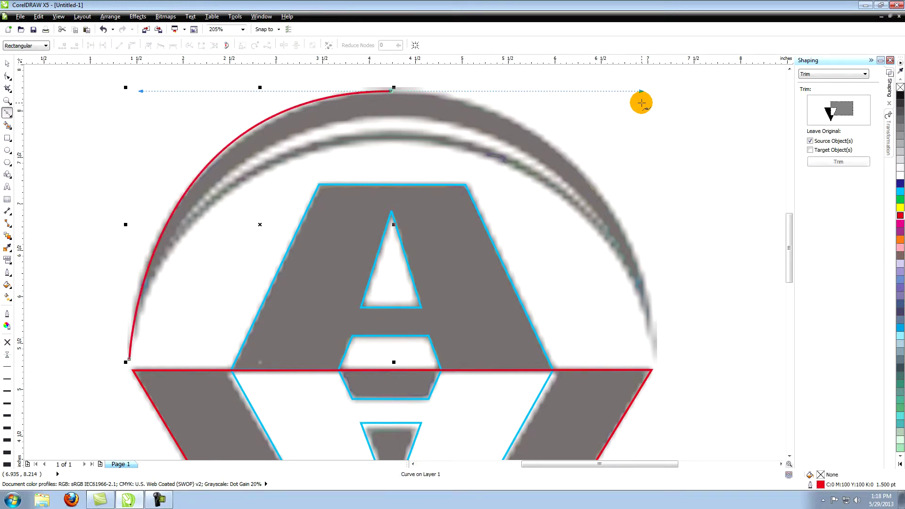
{"action": "left_click", "coordinate": [655, 354]}
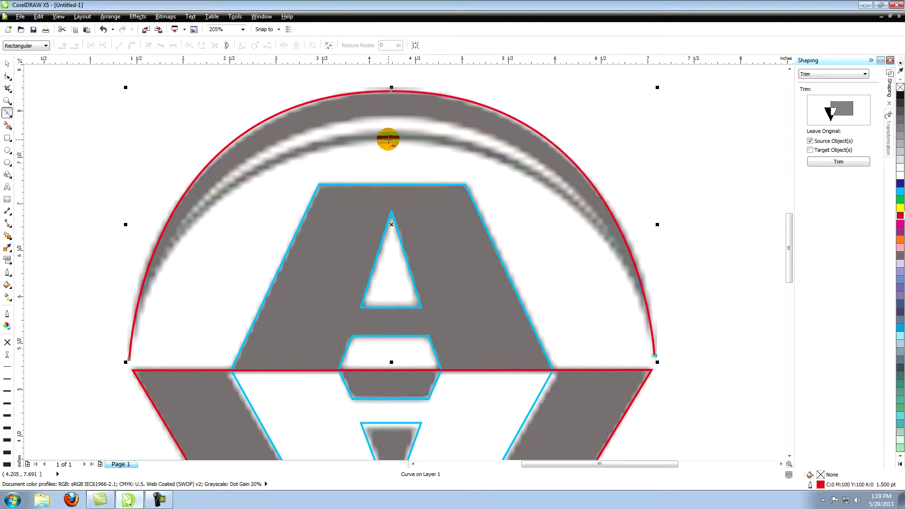
{"action": "left_click_drag", "start_coordinate": [392, 138], "coordinate": [165, 137]}
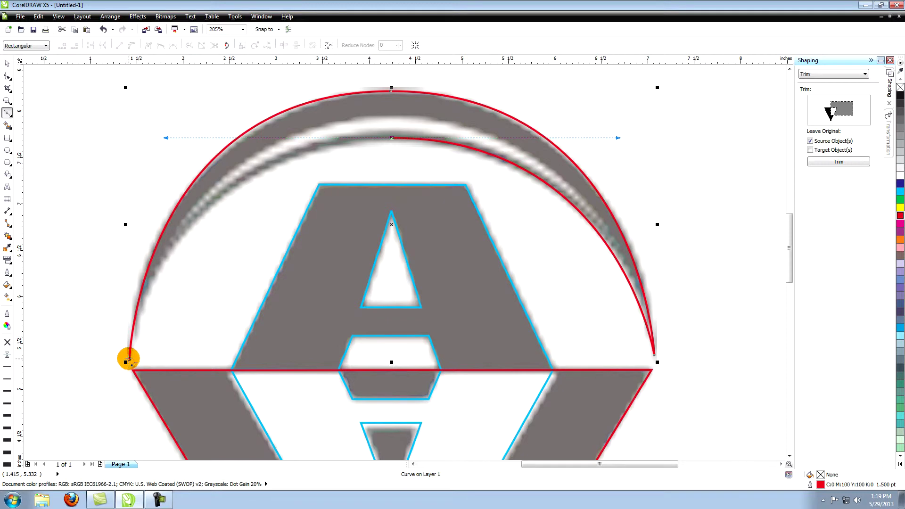
{"action": "left_click", "coordinate": [127, 360]}
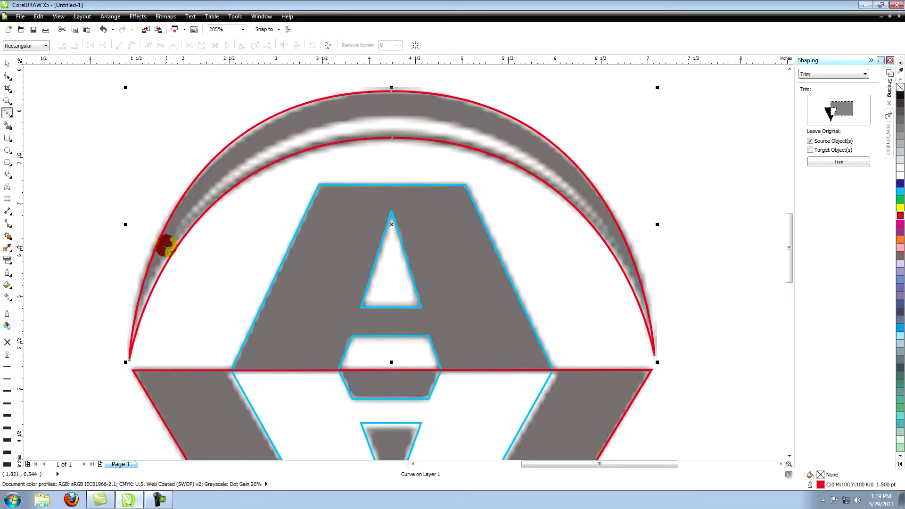
- Trace the inner arc band as a second closed Bezier curve, then deselect
{"action": "left_click_drag", "start_coordinate": [391, 115], "coordinate": [558, 115]}
{"action": "left_click", "coordinate": [617, 245]}
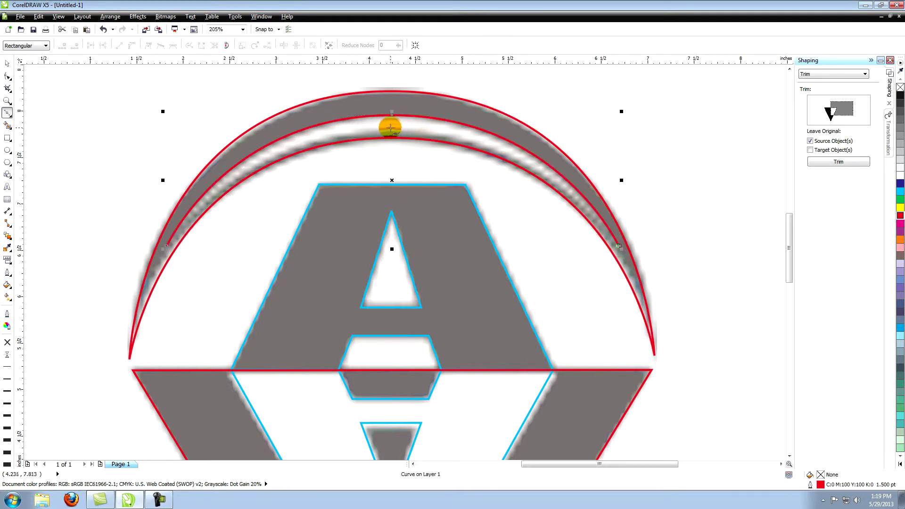
{"action": "left_click_drag", "start_coordinate": [391, 127], "coordinate": [235, 124]}
{"action": "left_click", "coordinate": [165, 245]}
{"action": "key", "text": "space"}
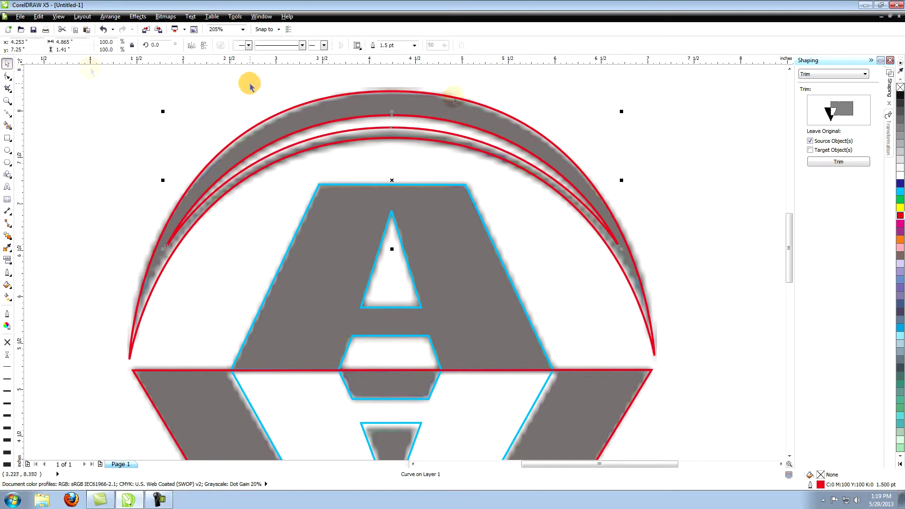
{"action": "key", "text": "Escape"}
- Fill the outer arc band and the A solid black with no outline, then select the inner arc
{"action": "left_click", "coordinate": [7, 100]}
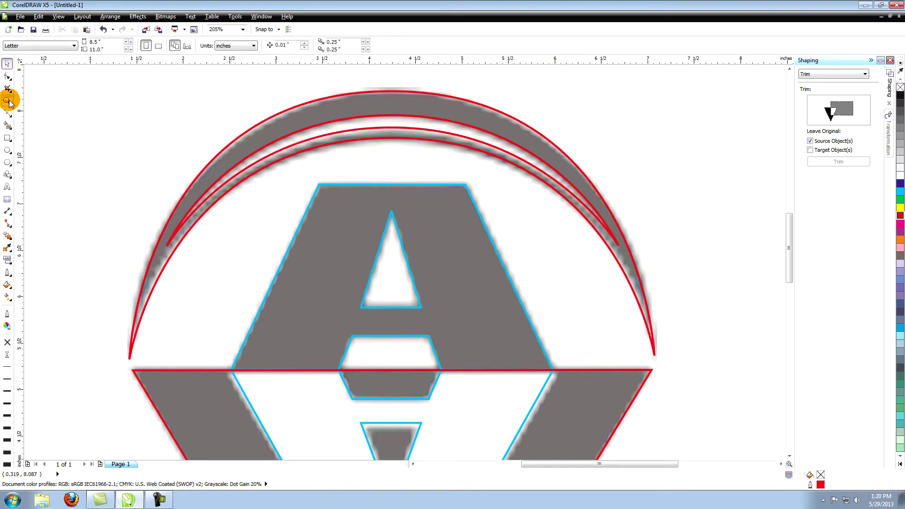
{"action": "right_click", "coordinate": [393, 347]}
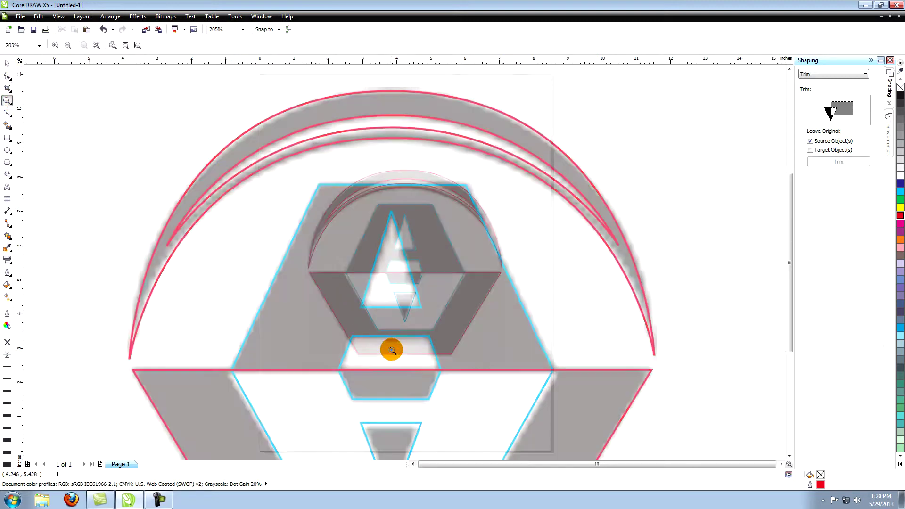
{"action": "left_click_drag", "start_coordinate": [287, 158], "coordinate": [543, 380]}
{"action": "left_click", "coordinate": [7, 64]}
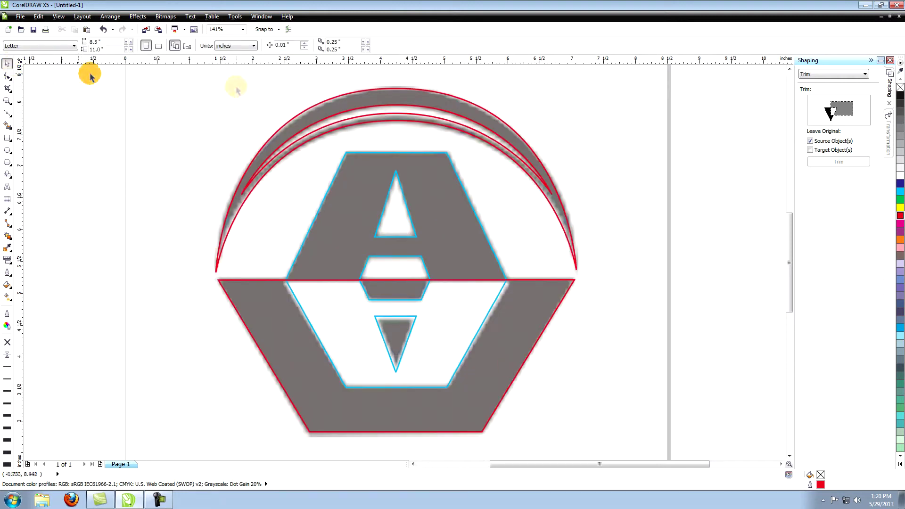
{"action": "left_click", "coordinate": [451, 98]}
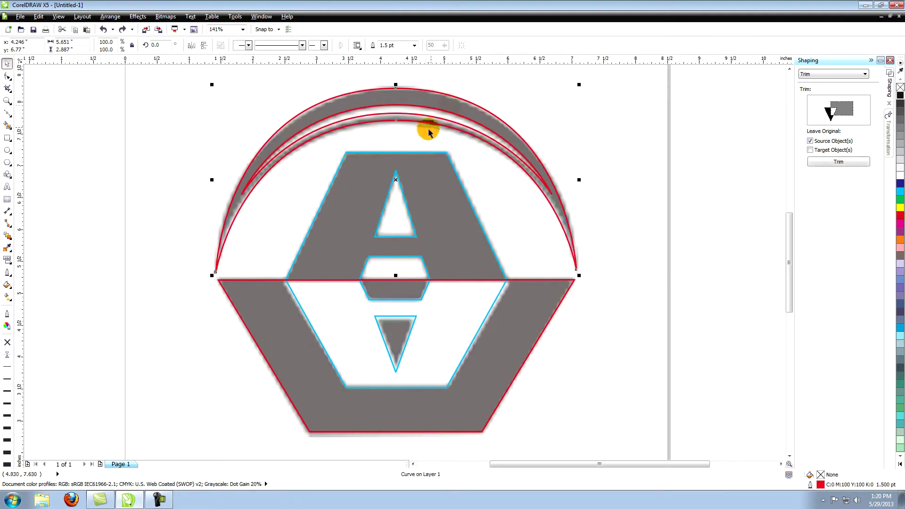
{"action": "left_click", "coordinate": [415, 153], "text": "shift"}
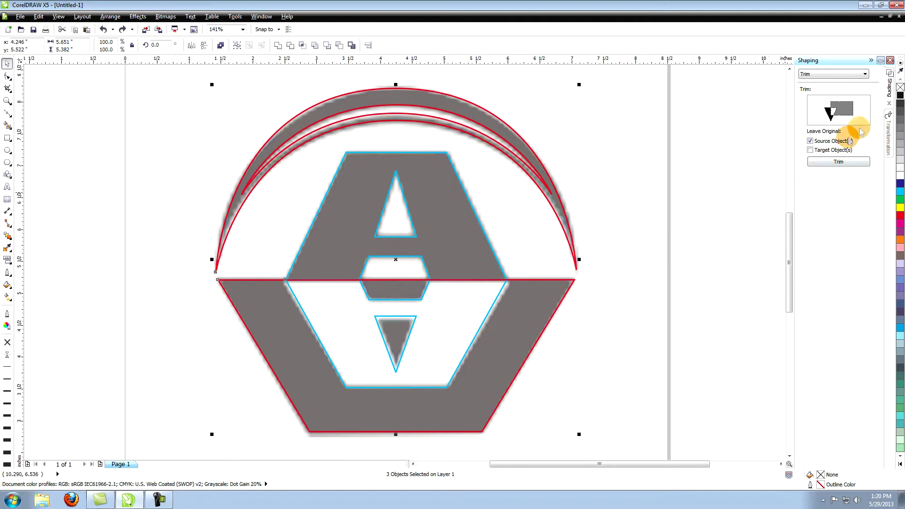
{"action": "left_click", "coordinate": [900, 95]}
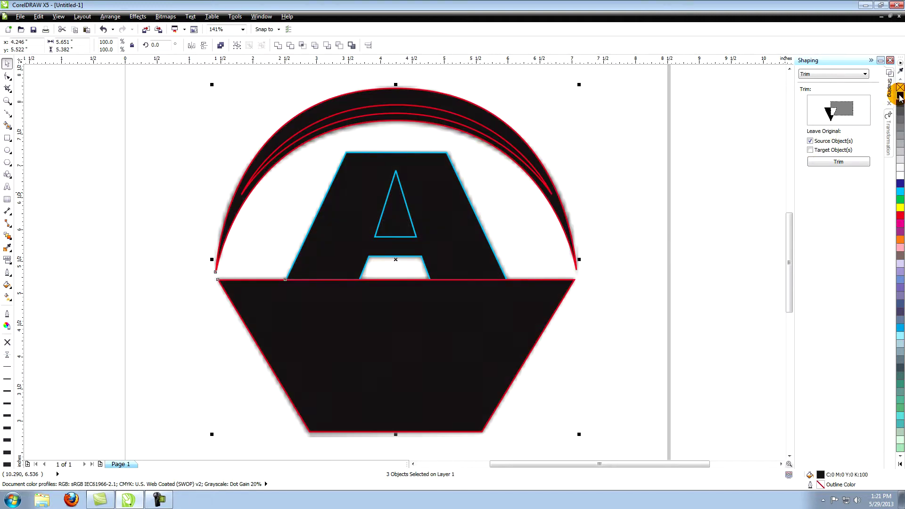
{"action": "right_click", "coordinate": [901, 88]}
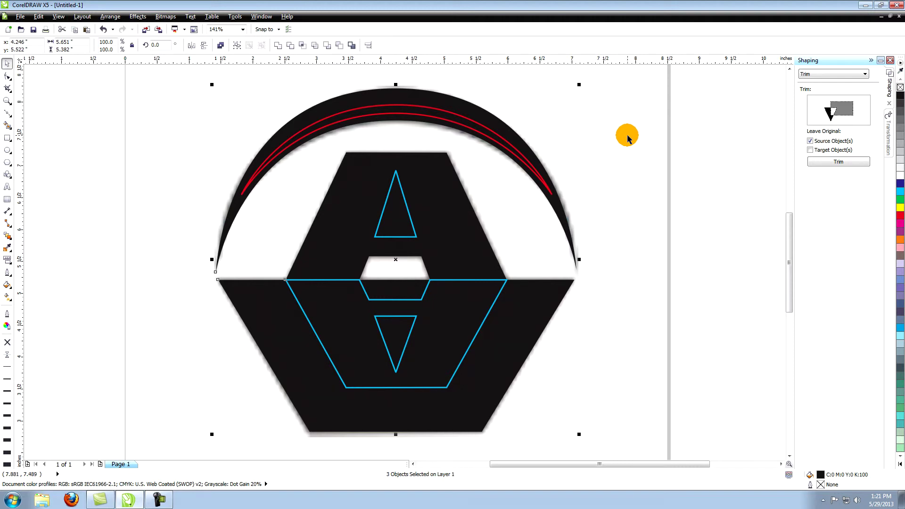
{"action": "left_click", "coordinate": [548, 186]}
- Make the inner arc, the A's triangular hole and the inner hexagon white with no outline
{"action": "left_click", "coordinate": [396, 173], "text": "shift"}
{"action": "left_click", "coordinate": [499, 301], "text": "shift"}
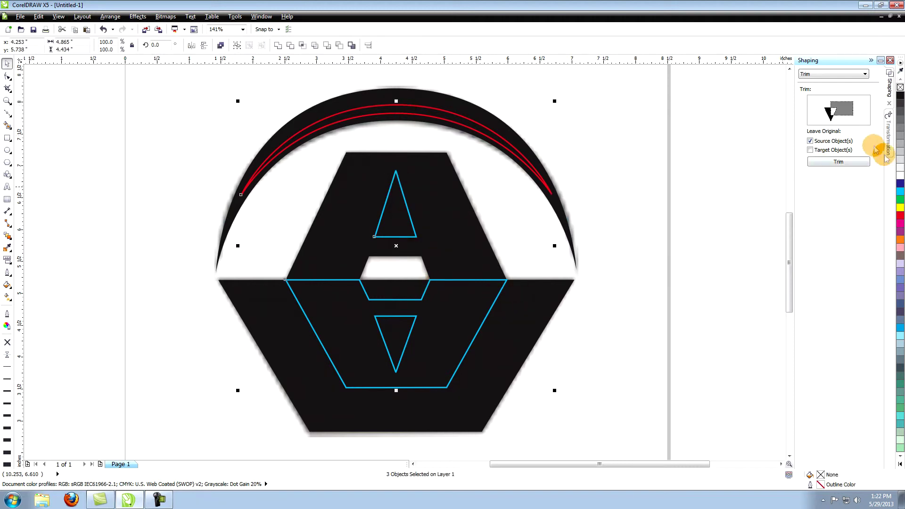
{"action": "left_click", "coordinate": [900, 175]}
{"action": "right_click", "coordinate": [901, 87]}
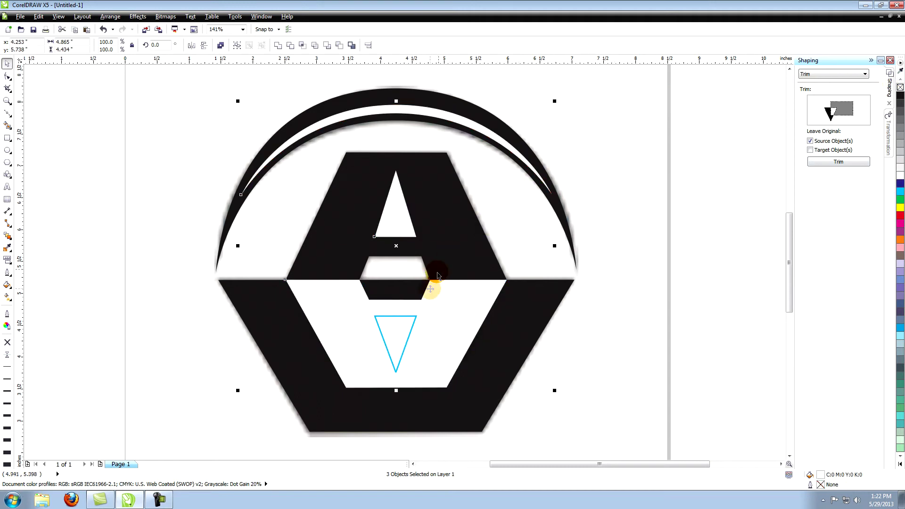
- Fill the lower triangle solid black with no outline
{"action": "left_click", "coordinate": [409, 317]}
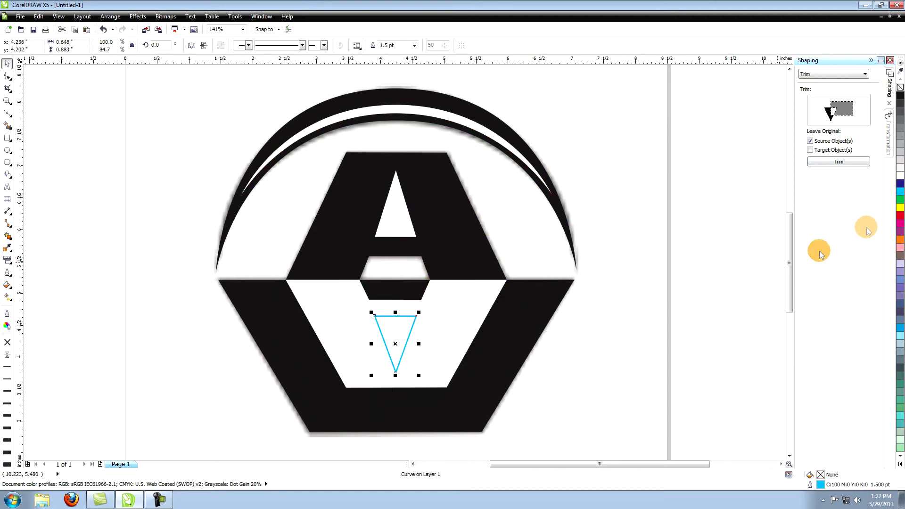
{"action": "left_click", "coordinate": [901, 98]}
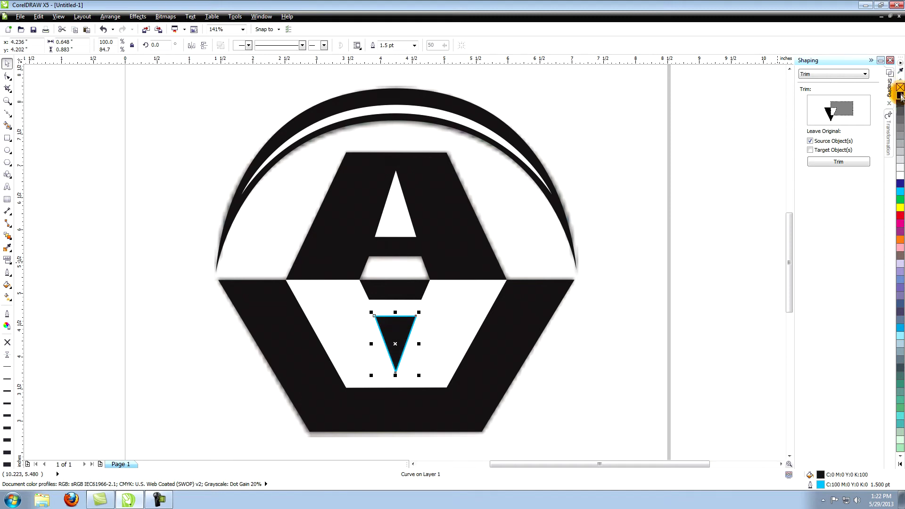
{"action": "right_click", "coordinate": [901, 87]}
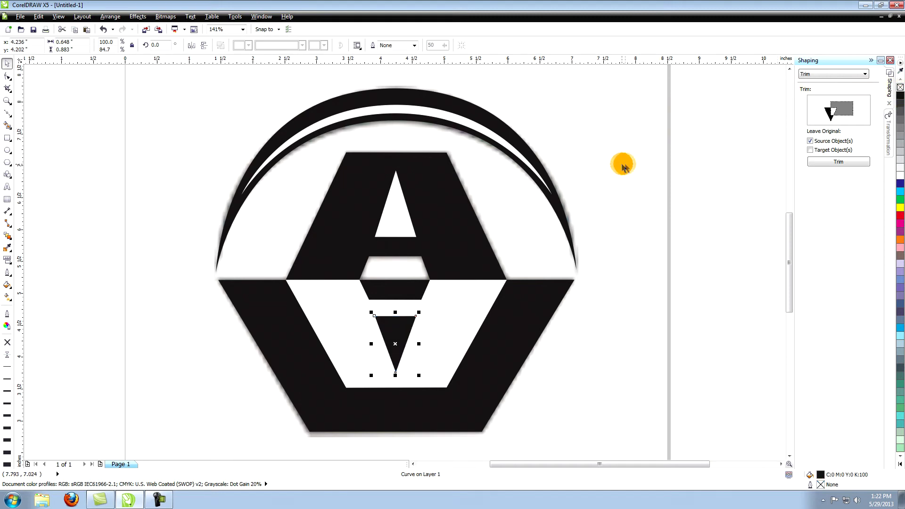
{"action": "left_click", "coordinate": [646, 163]}
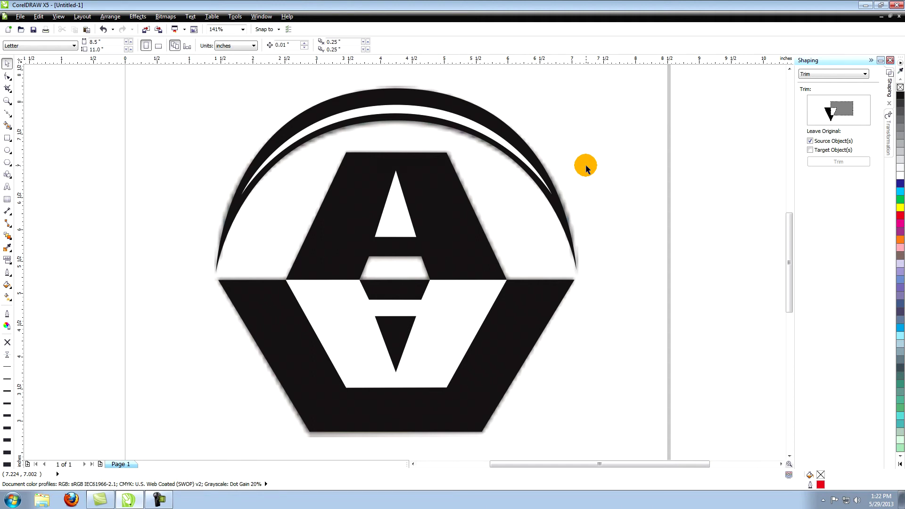
- Delete the logo.JPG bitmap and shorten the lower triangle and inner white shape to 97.8% height
{"action": "left_click", "coordinate": [556, 160]}
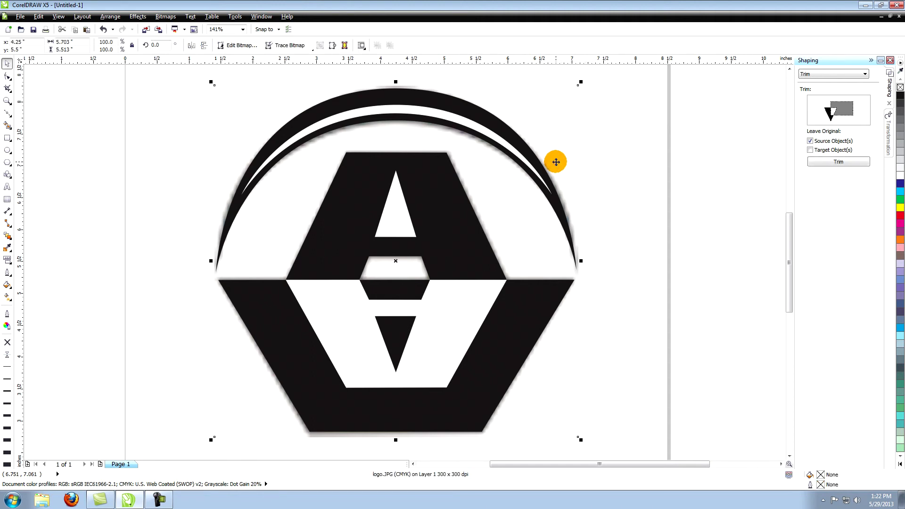
{"action": "key", "text": "Delete"}
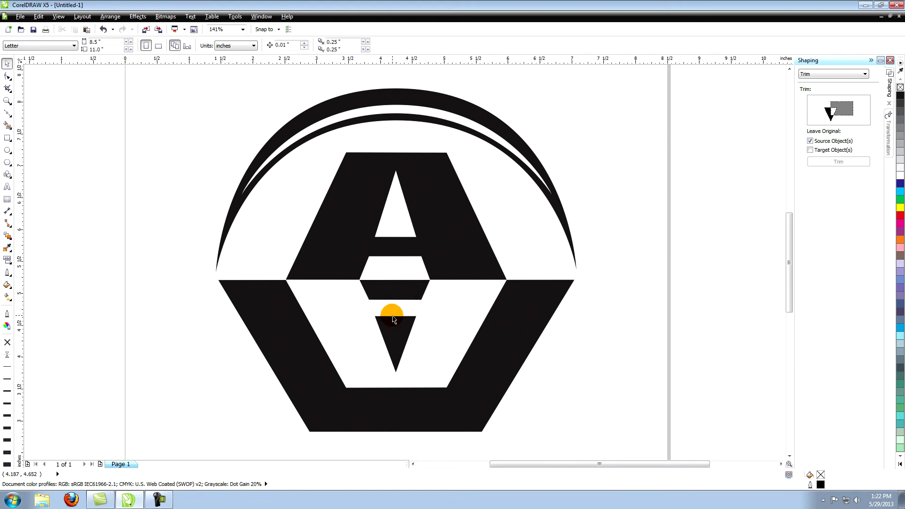
{"action": "left_click", "coordinate": [395, 313]}
{"action": "left_click", "coordinate": [457, 318], "text": "shift"}
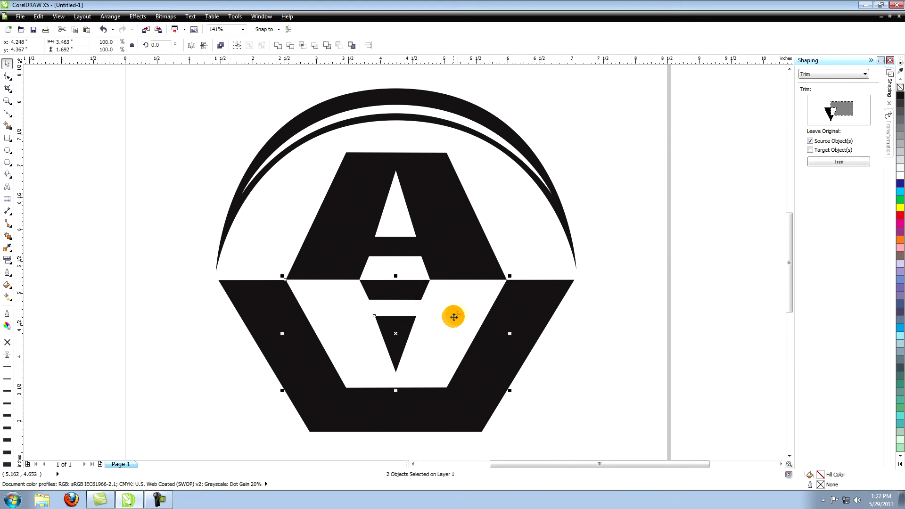
{"action": "left_click_drag", "start_coordinate": [396, 386], "coordinate": [397, 387]}
{"action": "left_click", "coordinate": [675, 204]}
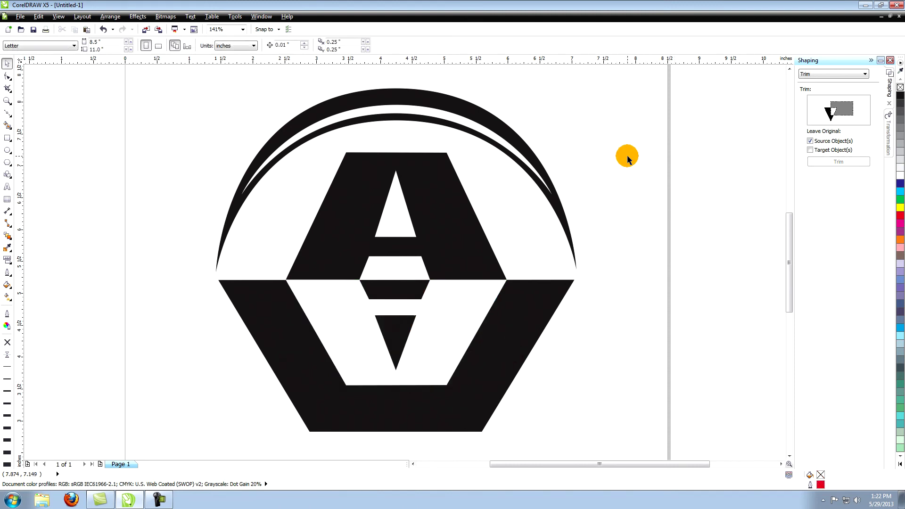